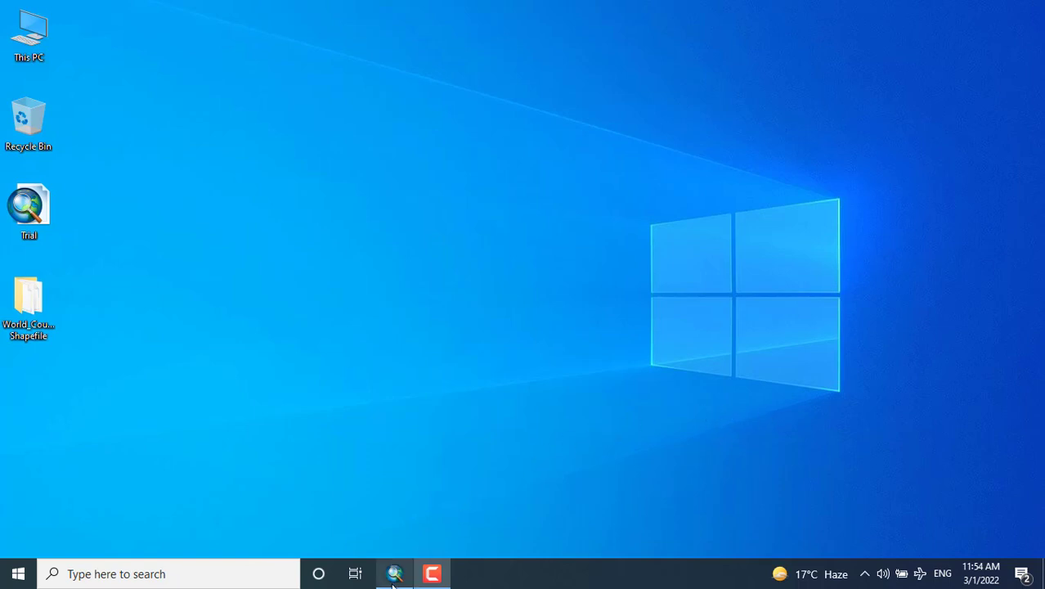
- Add the World_Countries.shp shapefile to the Trial map
{"action": "left_click", "coordinate": [385, 534]}
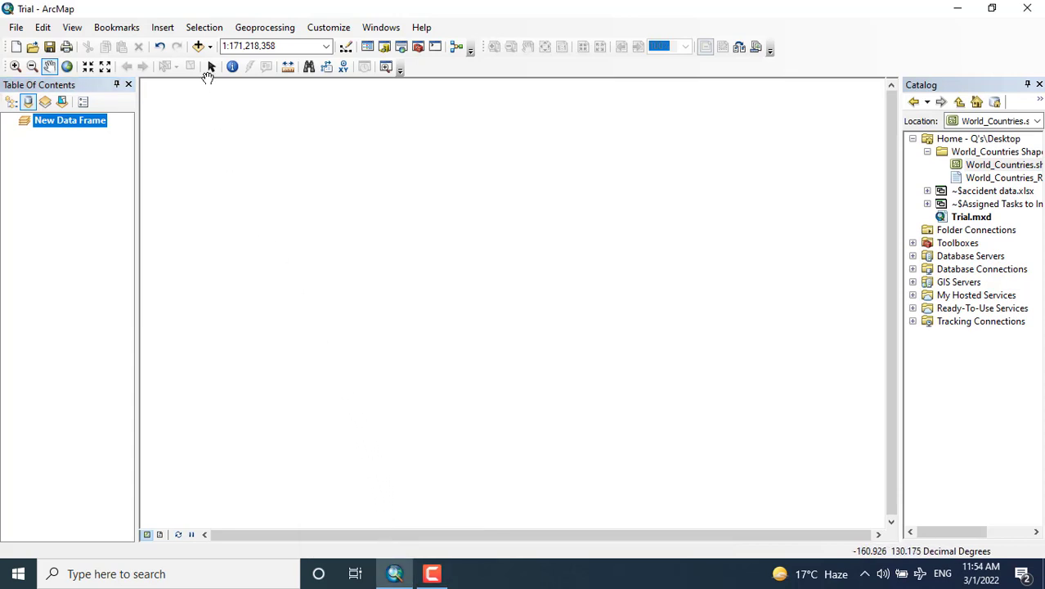
{"action": "left_click", "coordinate": [198, 45]}
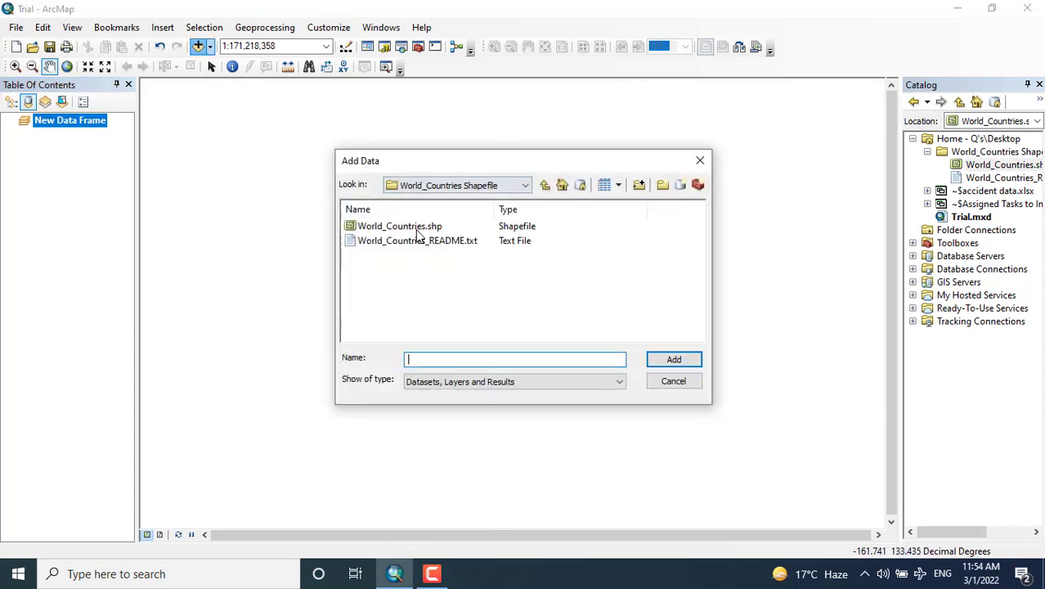
{"action": "double_click", "coordinate": [414, 229]}
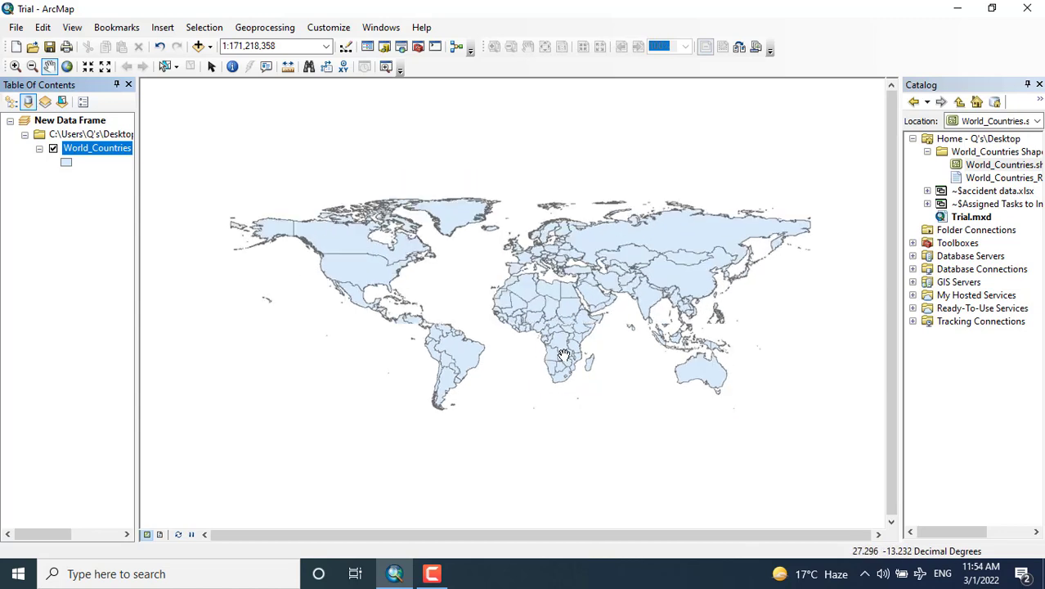
- Zoom in on Africa and shift the view slightly north
{"action": "scroll", "coordinate": [564, 354], "scroll_direction": "up", "scroll_amount": 3}
{"action": "scroll", "coordinate": [563, 354], "scroll_direction": "up", "scroll_amount": 2}
{"action": "scroll", "coordinate": [563, 354], "scroll_direction": "up", "scroll_amount": 2}
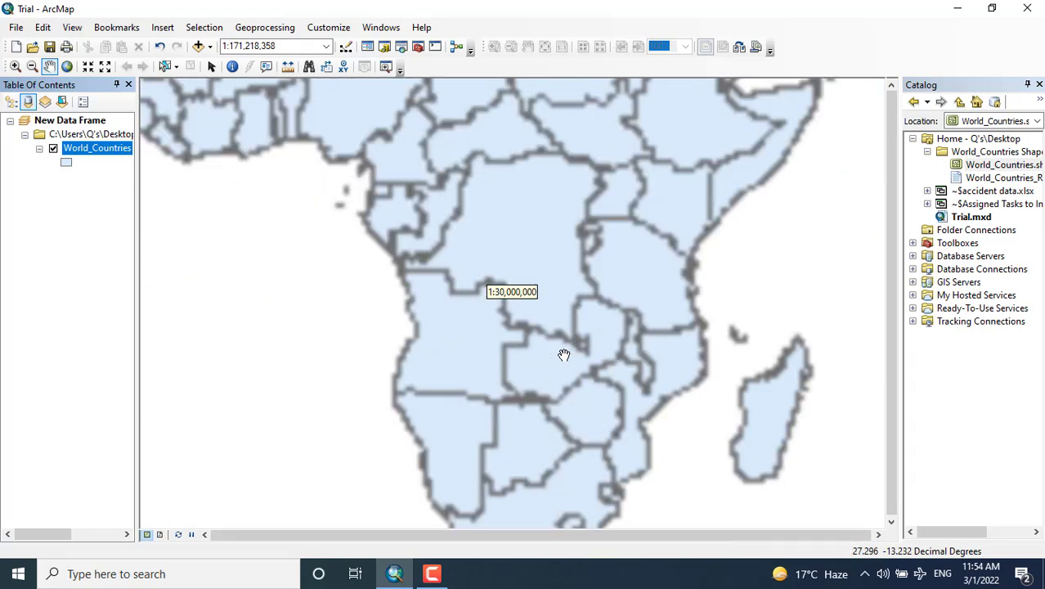
{"action": "left_click_drag", "start_coordinate": [532, 266], "coordinate": [532, 315]}
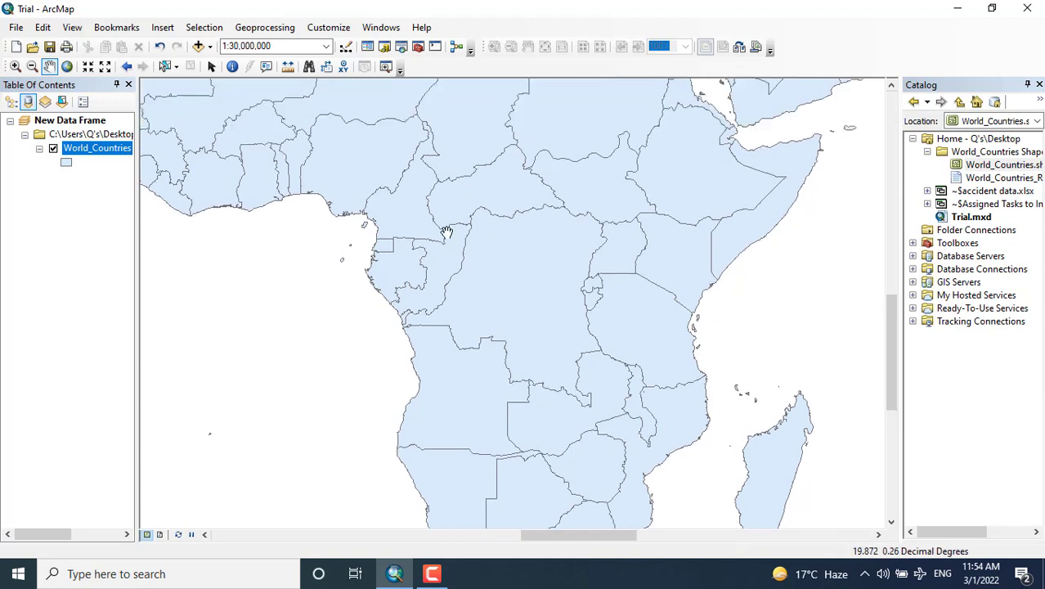
- Identify DR Congo, the Central African Republic and Zimbabwe (FID 216)
{"action": "left_click", "coordinate": [233, 67]}
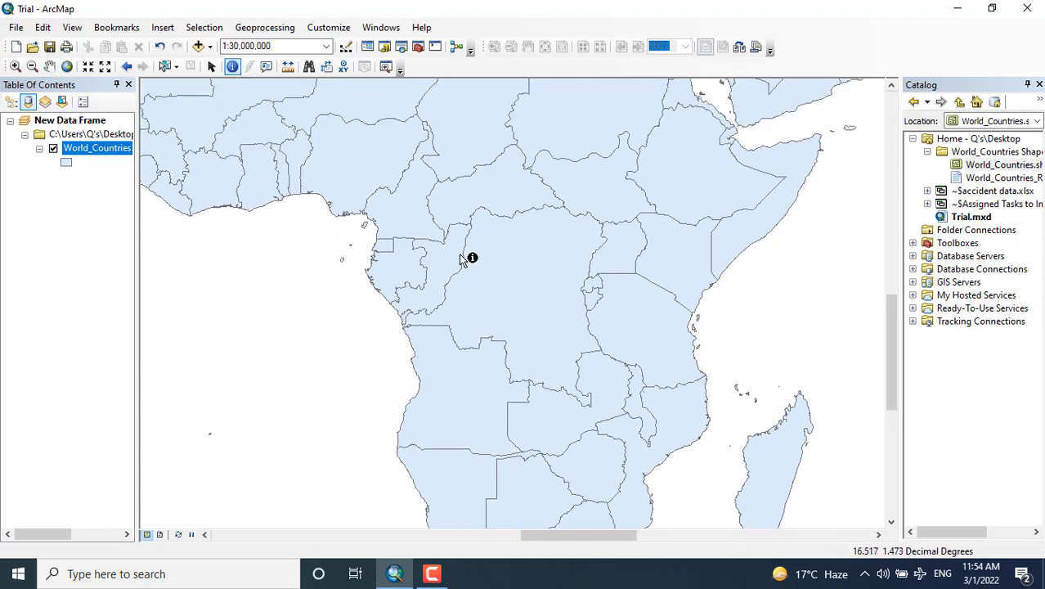
{"action": "left_click", "coordinate": [520, 301]}
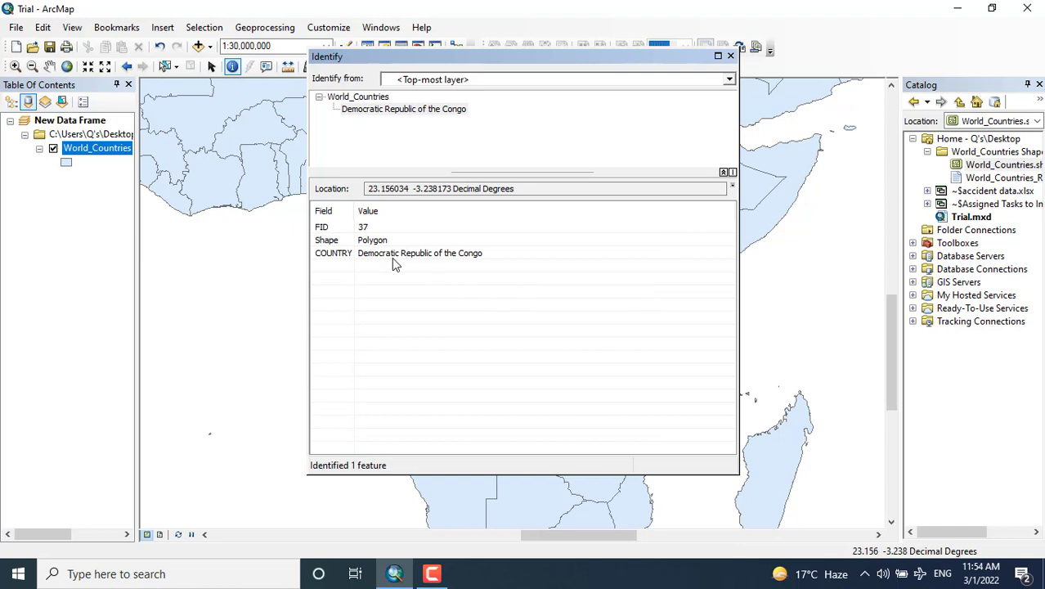
{"action": "left_click", "coordinate": [730, 56]}
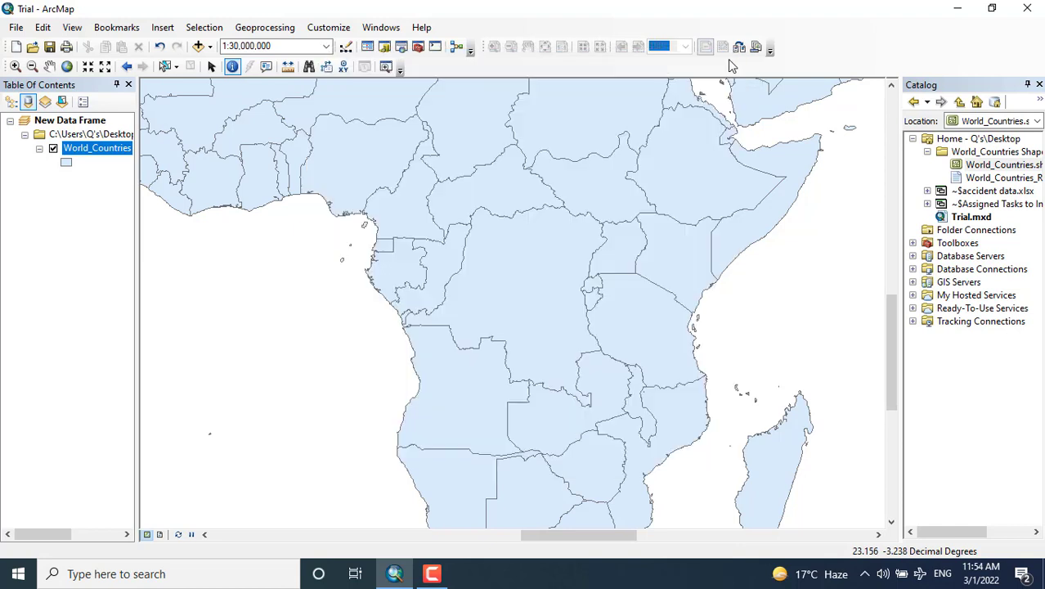
{"action": "left_click", "coordinate": [475, 203]}
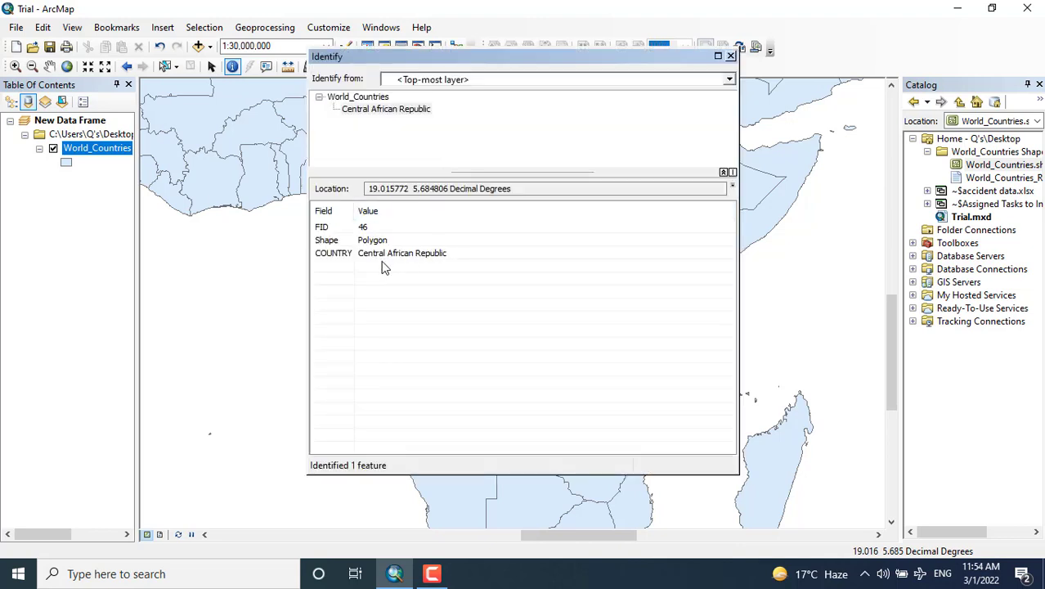
{"action": "left_click", "coordinate": [730, 57]}
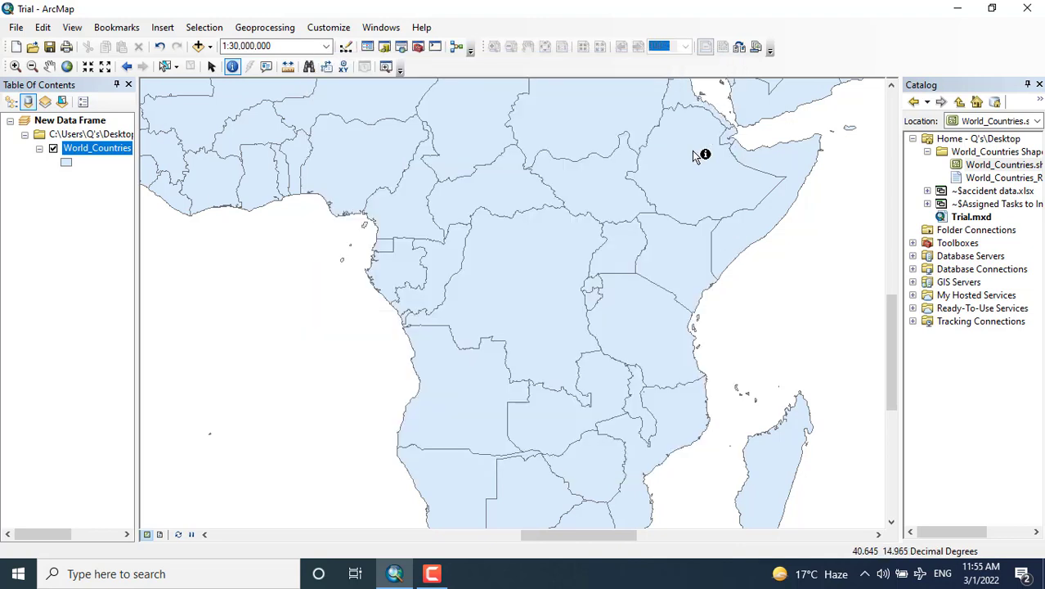
{"action": "left_click", "coordinate": [587, 463]}
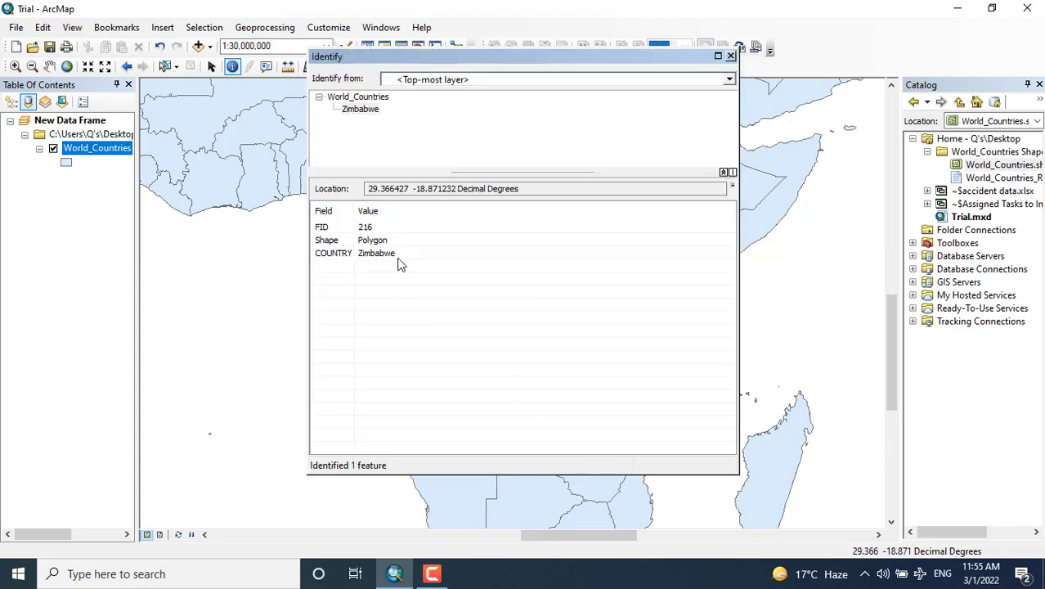
{"action": "left_click", "coordinate": [730, 57]}
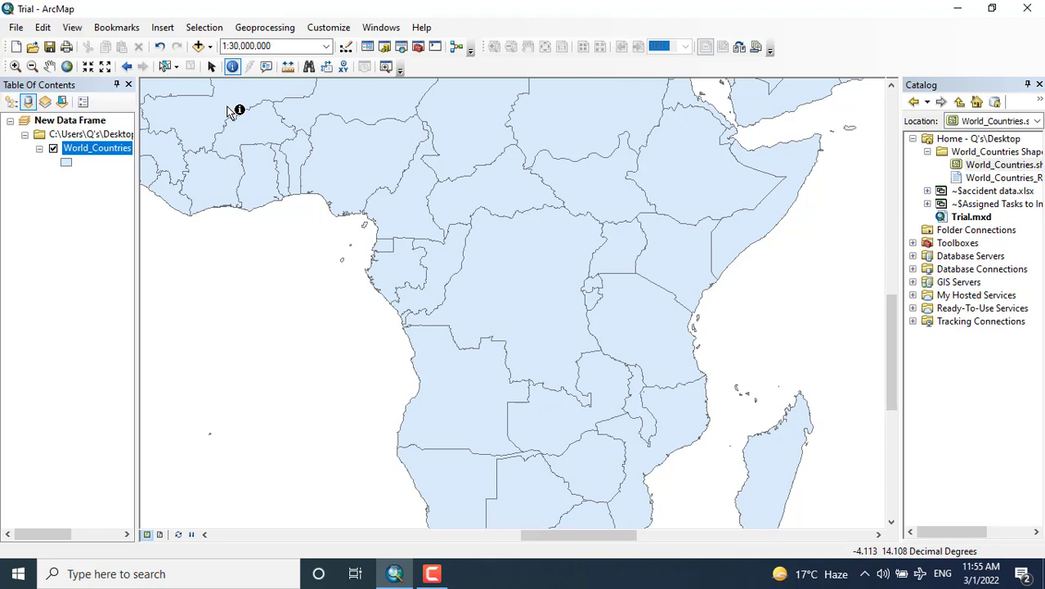
- Select Zimbabwe and create a new layer from the selected feature
{"action": "left_click", "coordinate": [165, 67]}
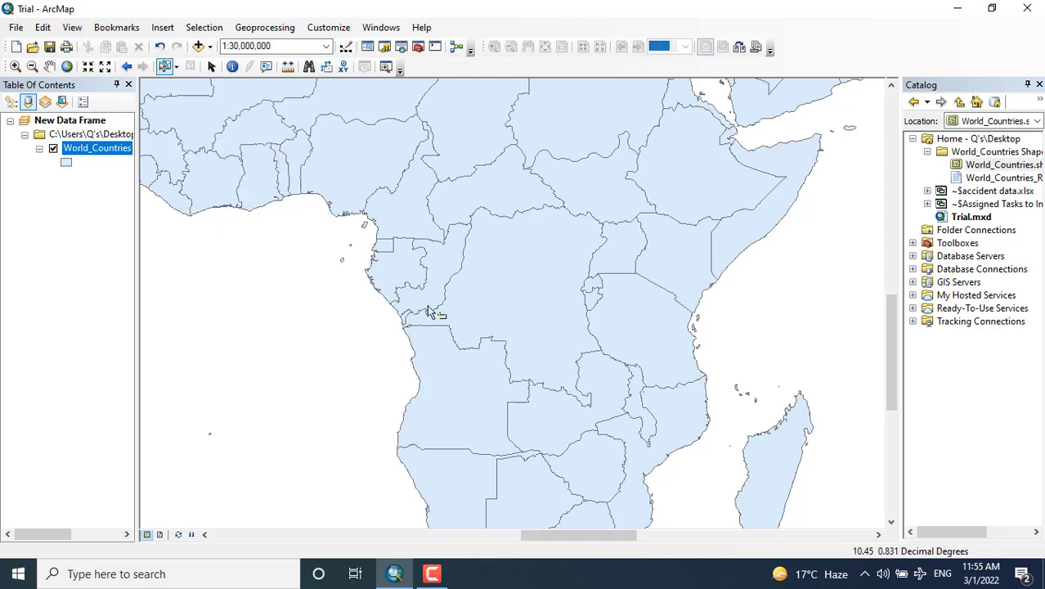
{"action": "left_click", "coordinate": [589, 471]}
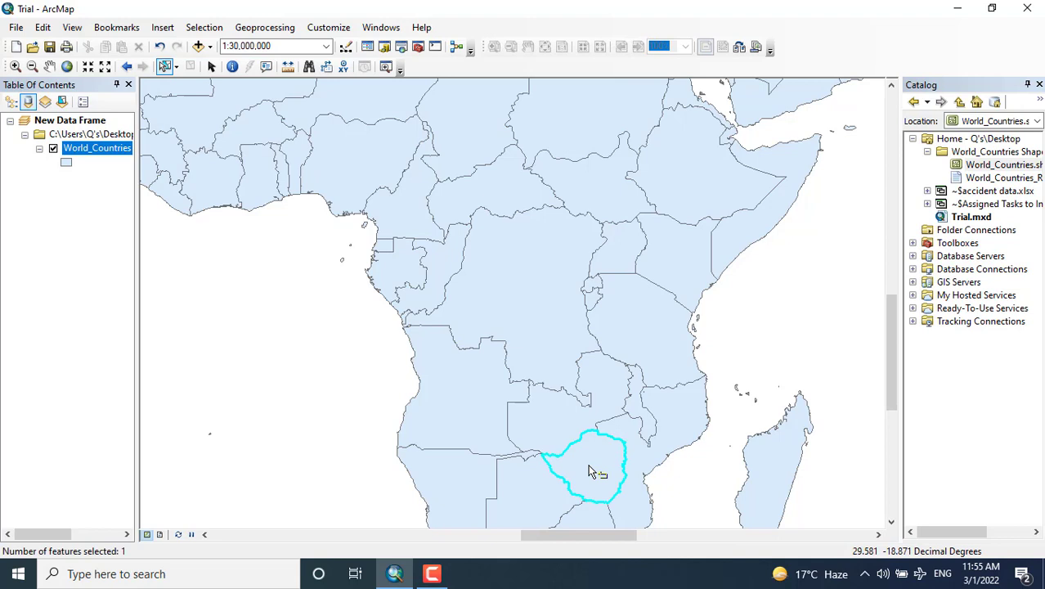
{"action": "right_click", "coordinate": [106, 155]}
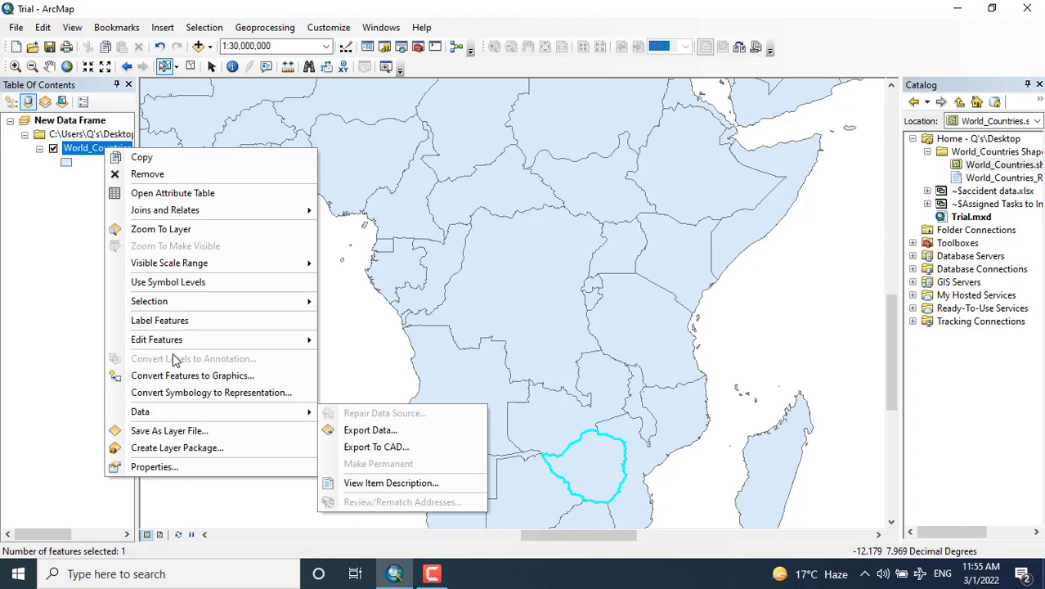
{"action": "mouse_move", "coordinate": [180, 301]}
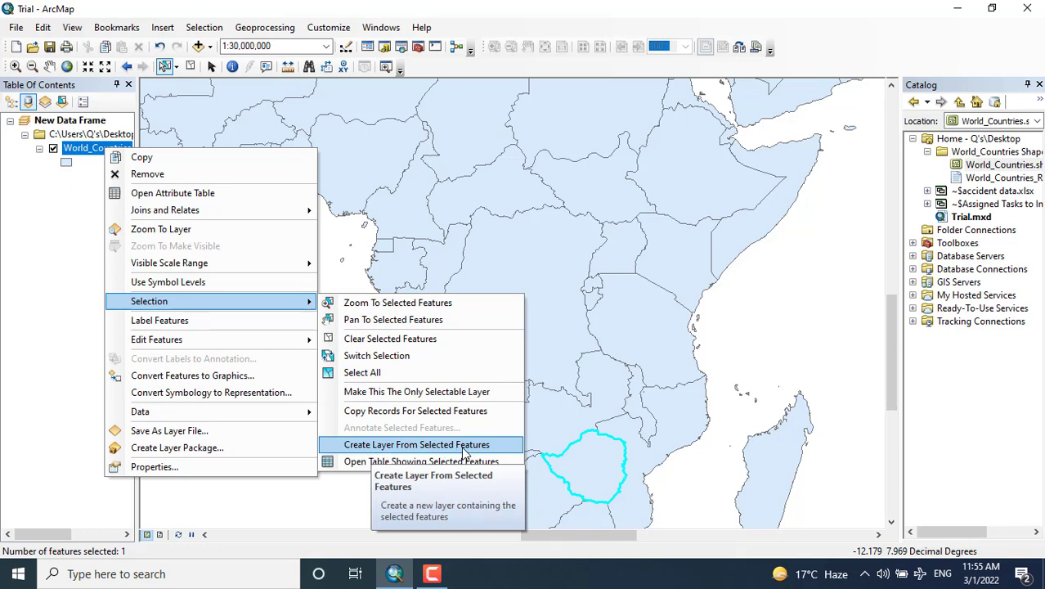
{"action": "left_click", "coordinate": [494, 451]}
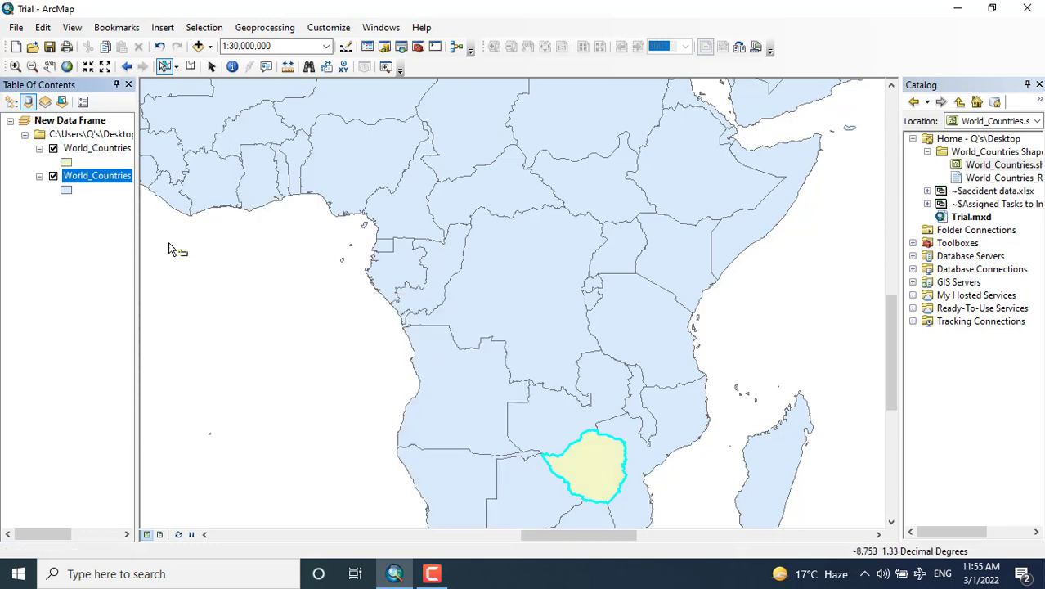
- Hide World_Countries, zoom to the Zimbabwe layer, then remove that layer
{"action": "left_click", "coordinate": [54, 178]}
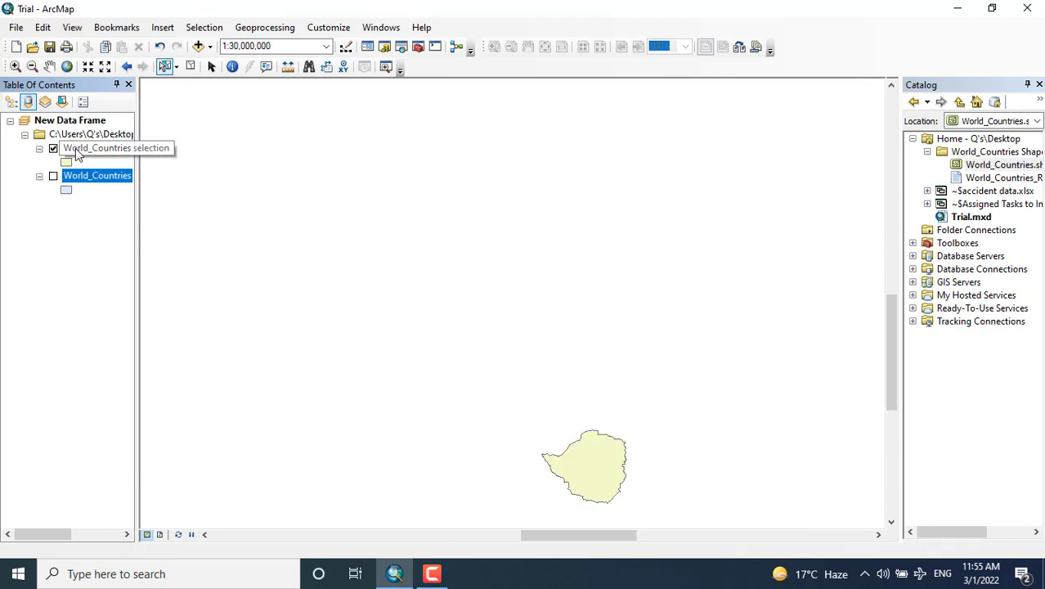
{"action": "right_click", "coordinate": [77, 154]}
{"action": "left_click", "coordinate": [124, 232]}
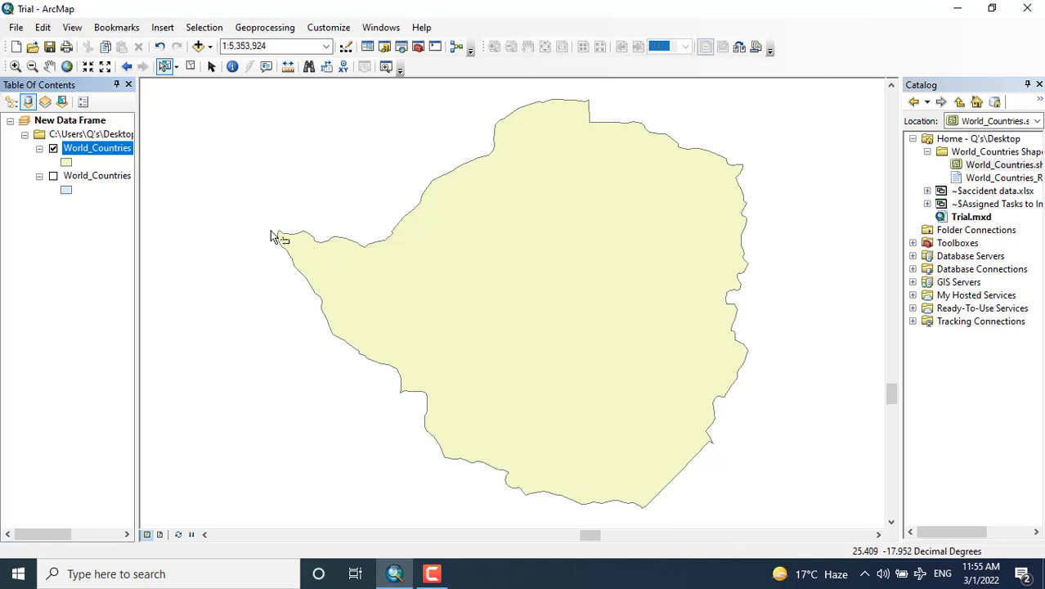
{"action": "right_click", "coordinate": [96, 154]}
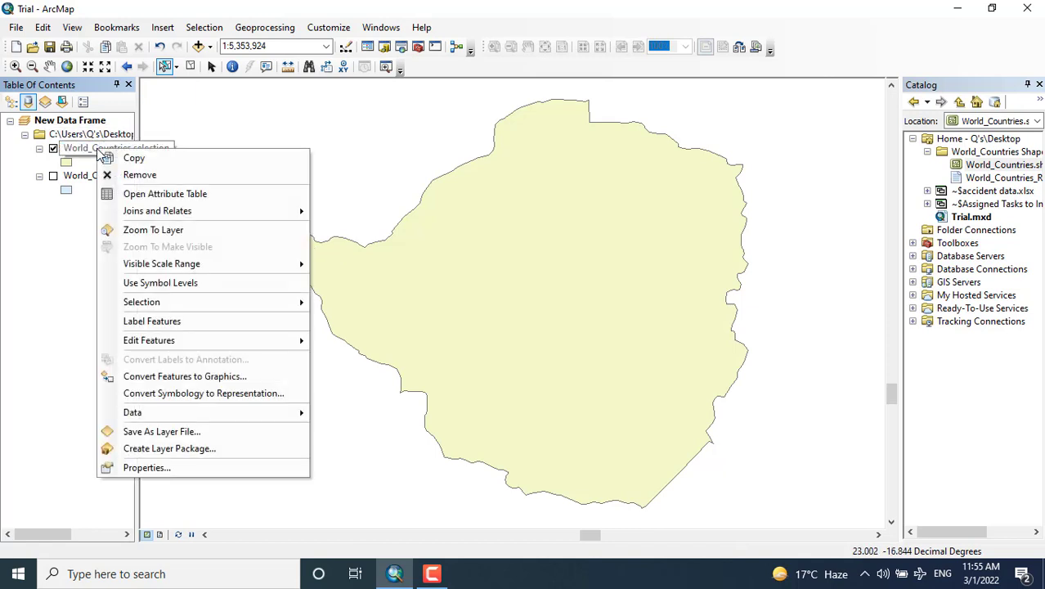
{"action": "left_click", "coordinate": [139, 175]}
- Show World_Countries again, zoom to the full world, then zoom into southern Africa
{"action": "left_click", "coordinate": [54, 149]}
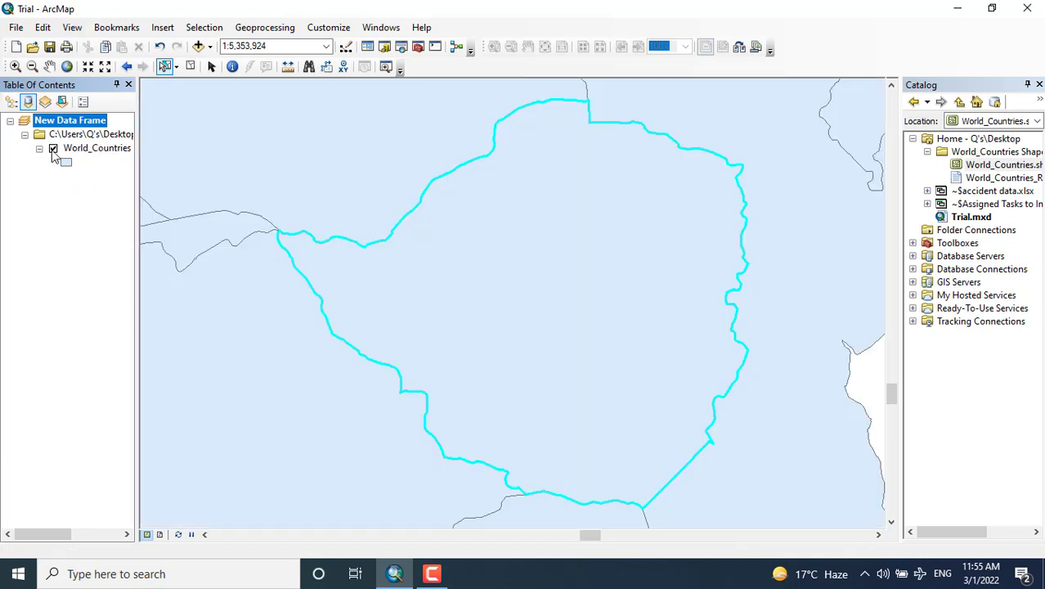
{"action": "left_click", "coordinate": [67, 67]}
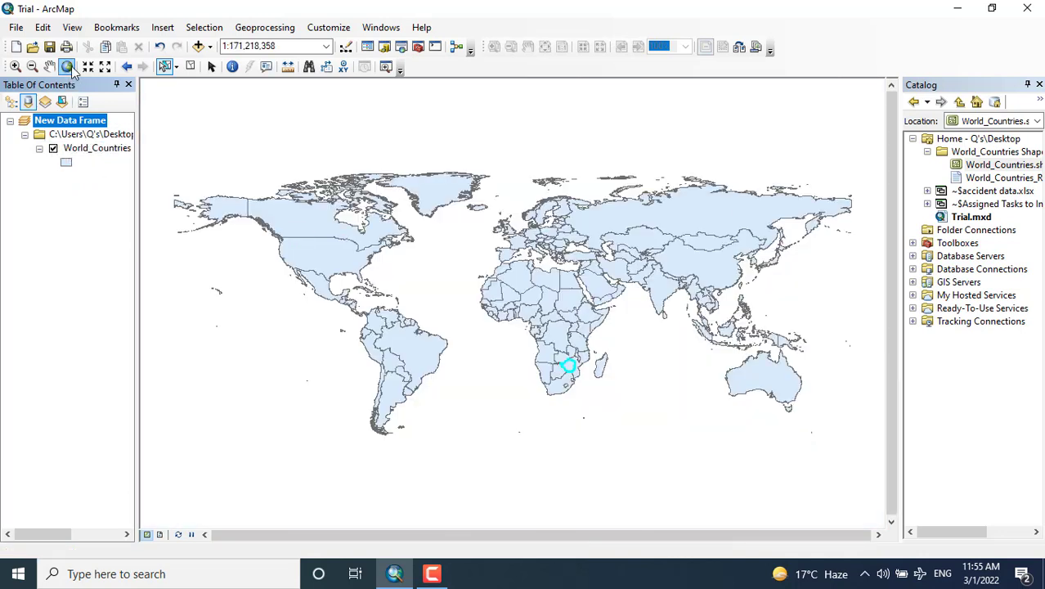
{"action": "scroll", "coordinate": [576, 370], "scroll_direction": "up", "scroll_amount": 3}
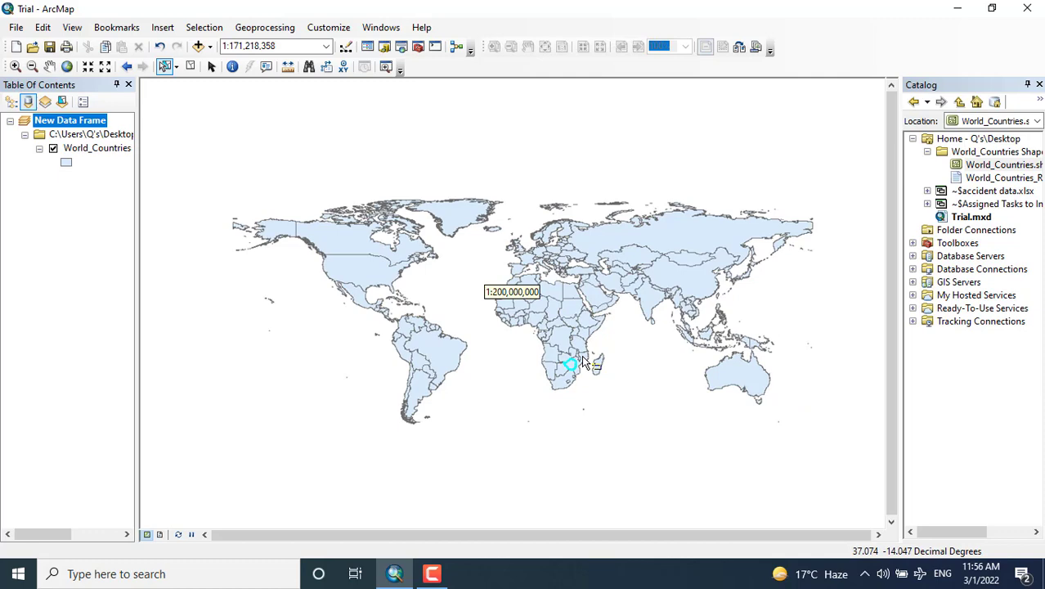
{"action": "scroll", "coordinate": [579, 368], "scroll_direction": "up", "scroll_amount": 3}
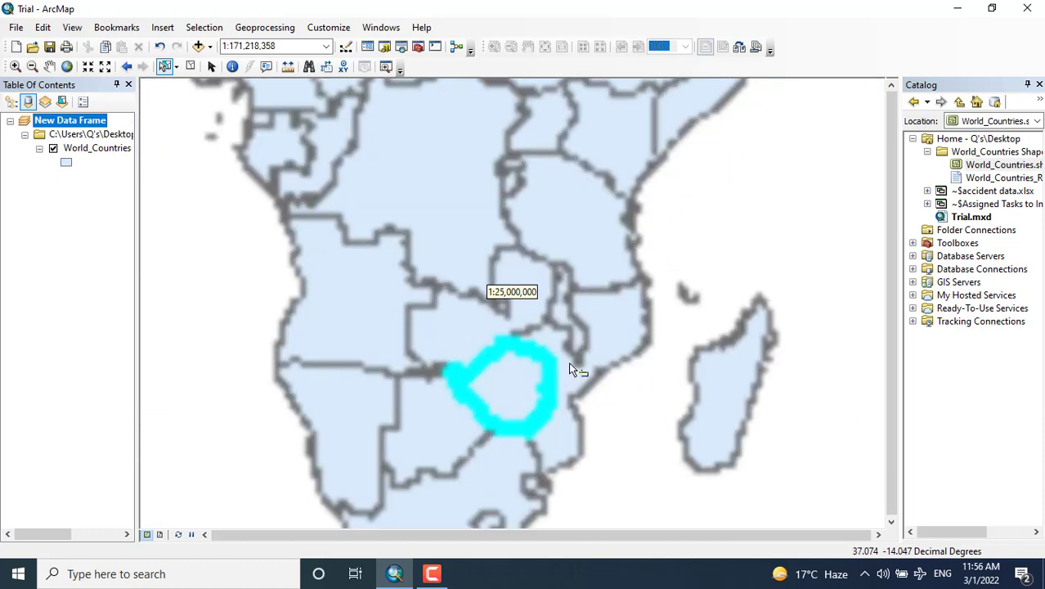
{"action": "scroll", "coordinate": [556, 368], "scroll_direction": "up", "scroll_amount": 2}
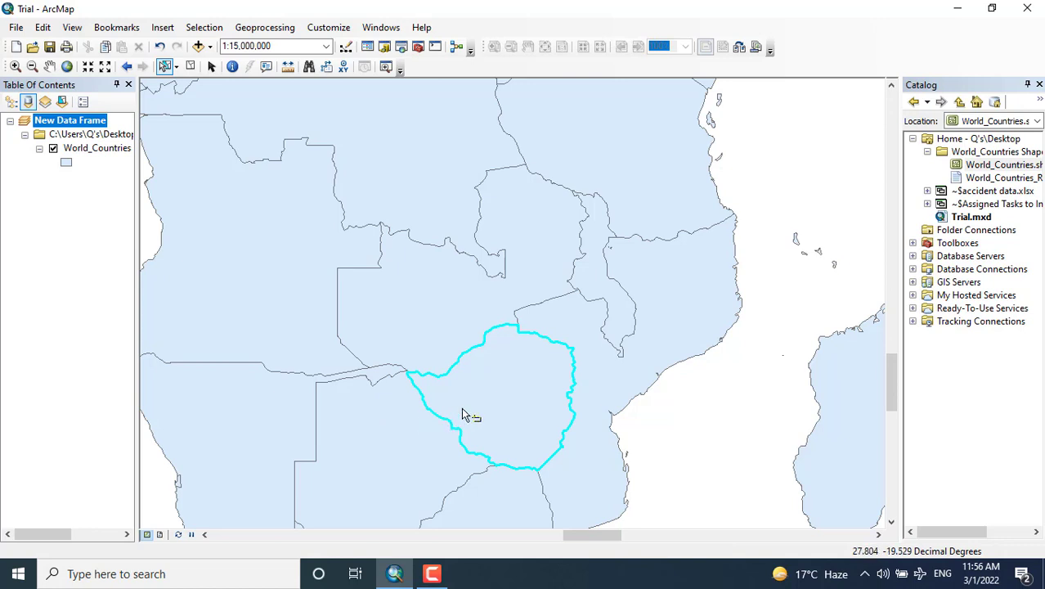
- Identify Zambia and Zimbabwe, then box-select Zambia alongside Zimbabwe
{"action": "left_click", "coordinate": [231, 67]}
{"action": "left_click", "coordinate": [433, 361]}
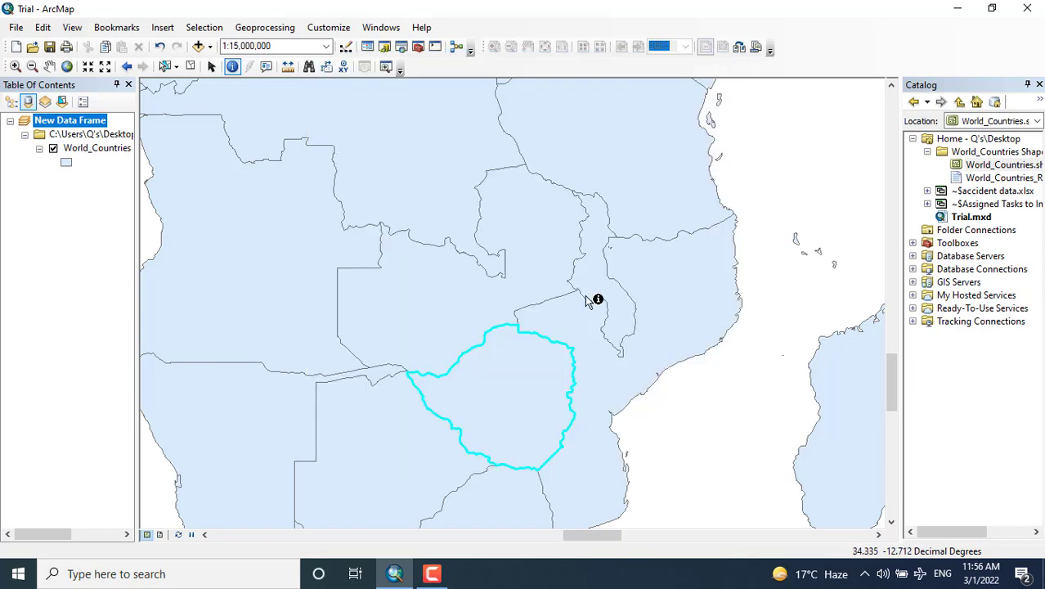
{"action": "left_click", "coordinate": [532, 381]}
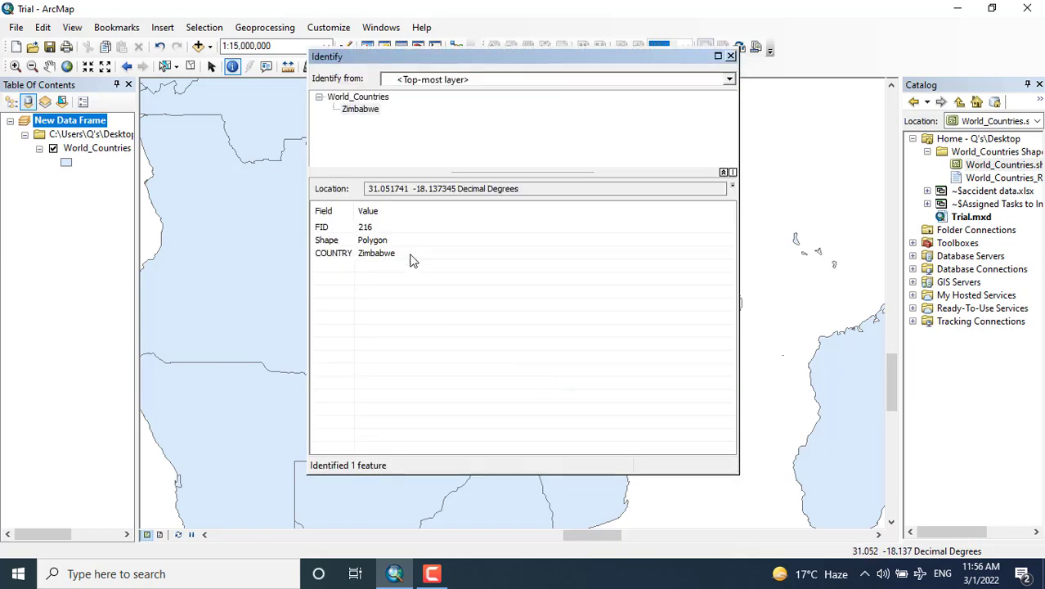
{"action": "left_click", "coordinate": [730, 55]}
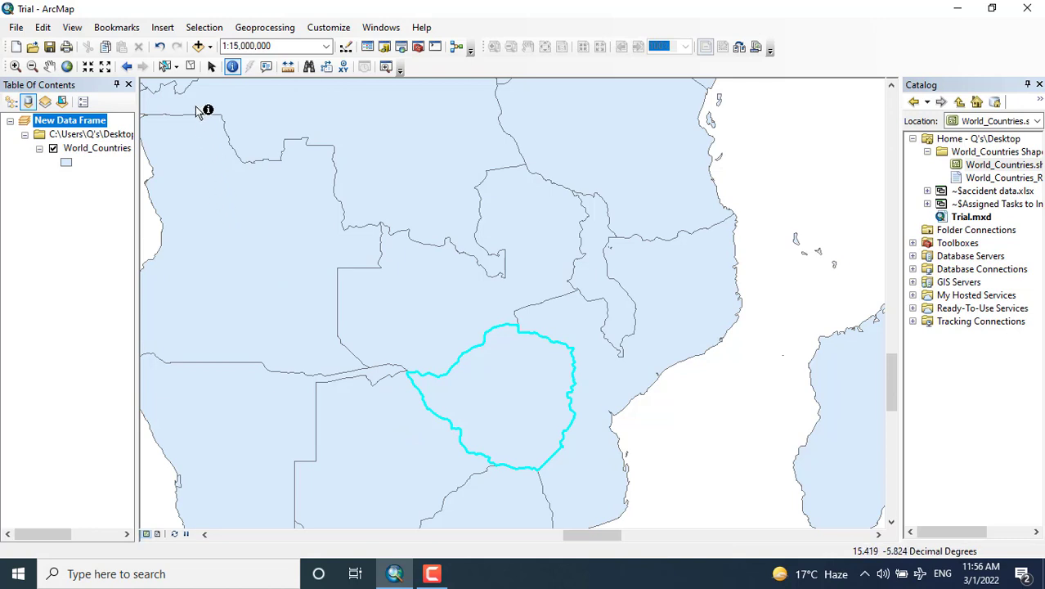
{"action": "left_click", "coordinate": [165, 66]}
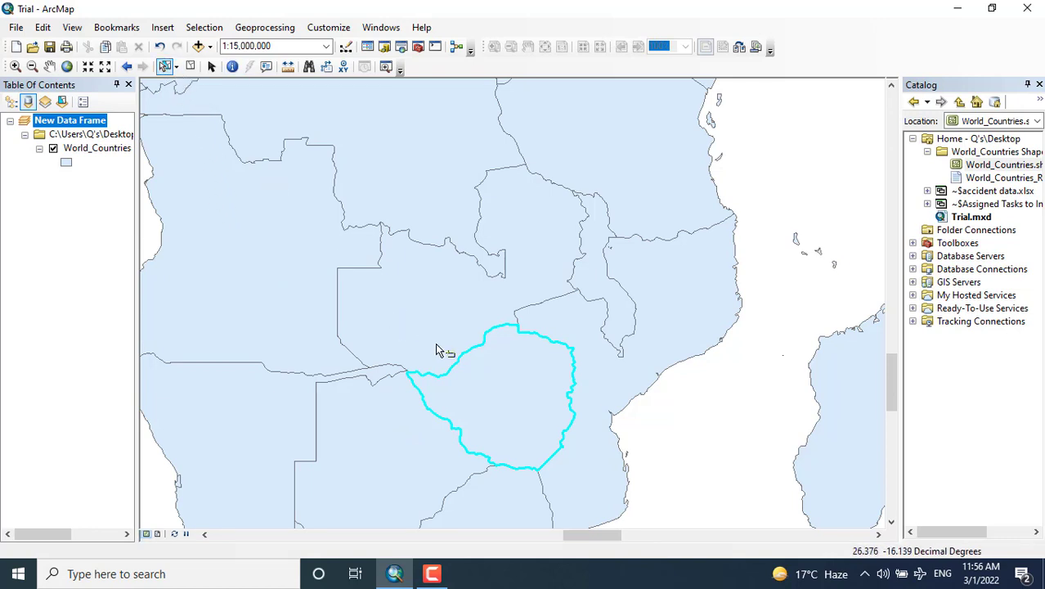
{"action": "left_click_drag", "start_coordinate": [437, 345], "coordinate": [476, 381]}
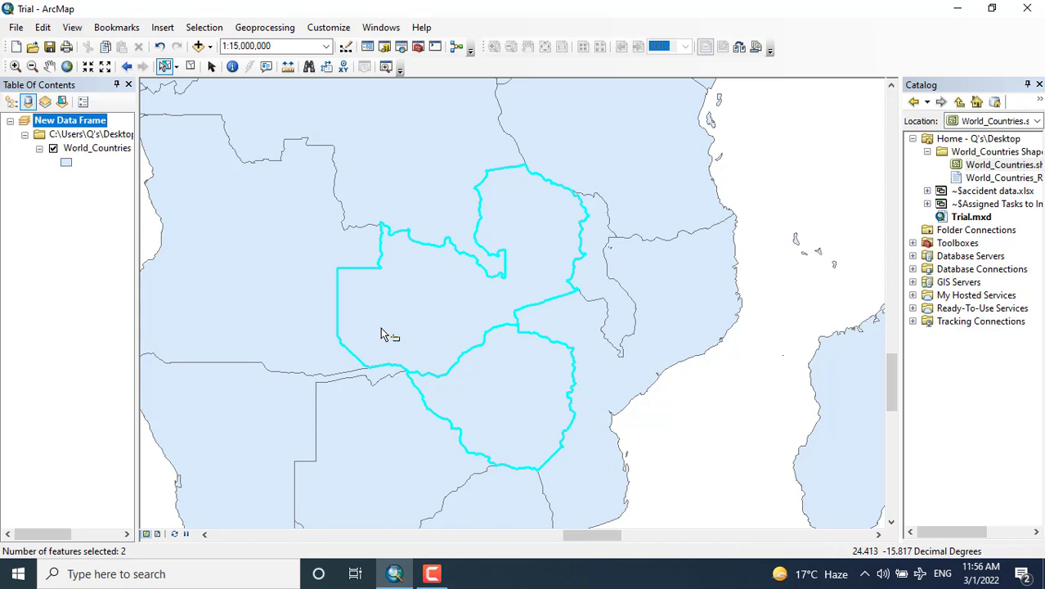
- Make a layer of Zambia and Zimbabwe, hide World_Countries, and zoom to the new layer
{"action": "right_click", "coordinate": [85, 152]}
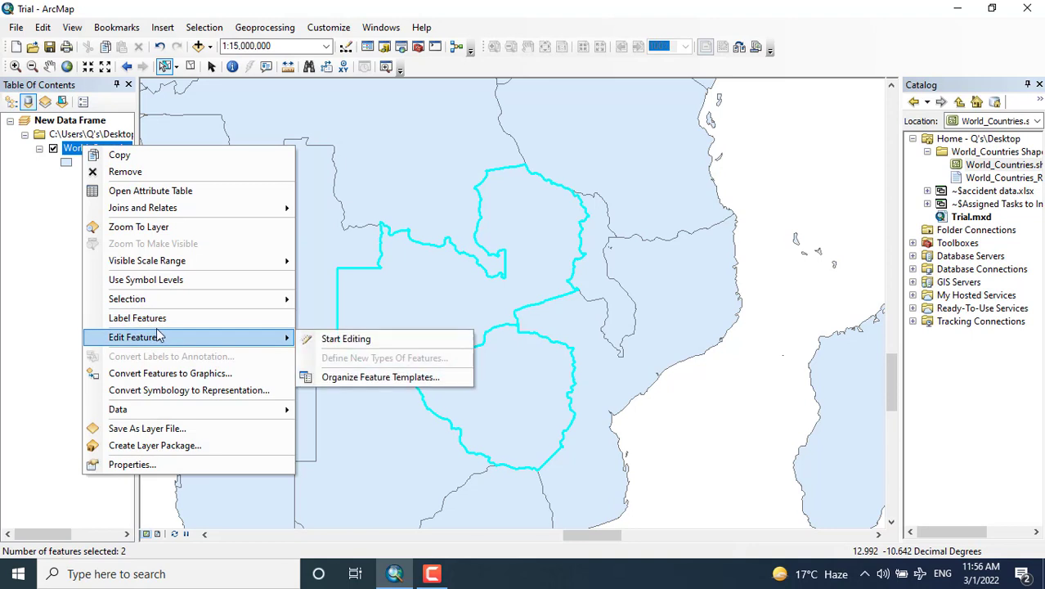
{"action": "mouse_move", "coordinate": [127, 299]}
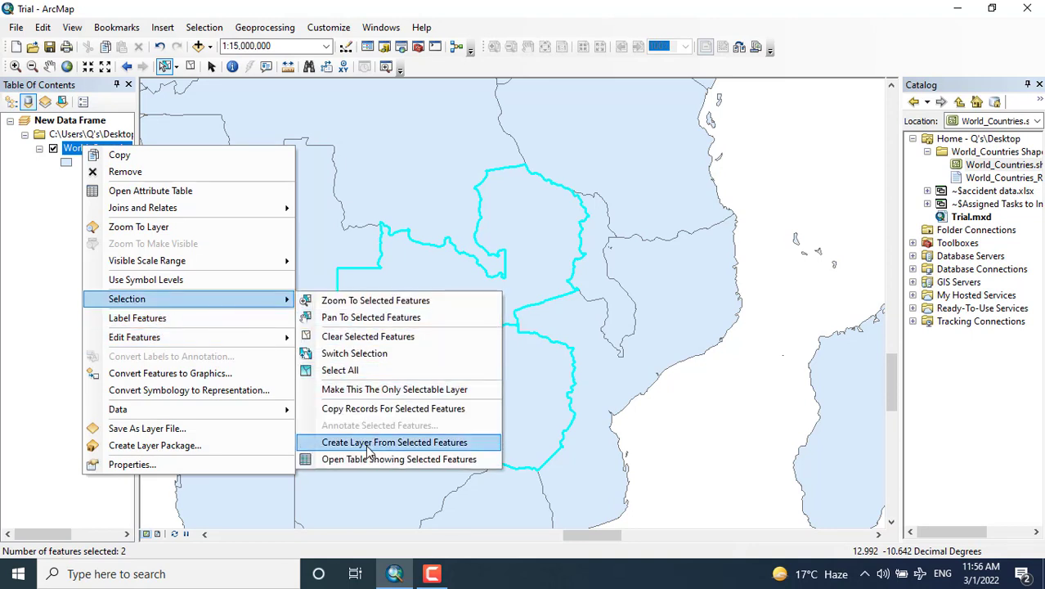
{"action": "left_click", "coordinate": [367, 442]}
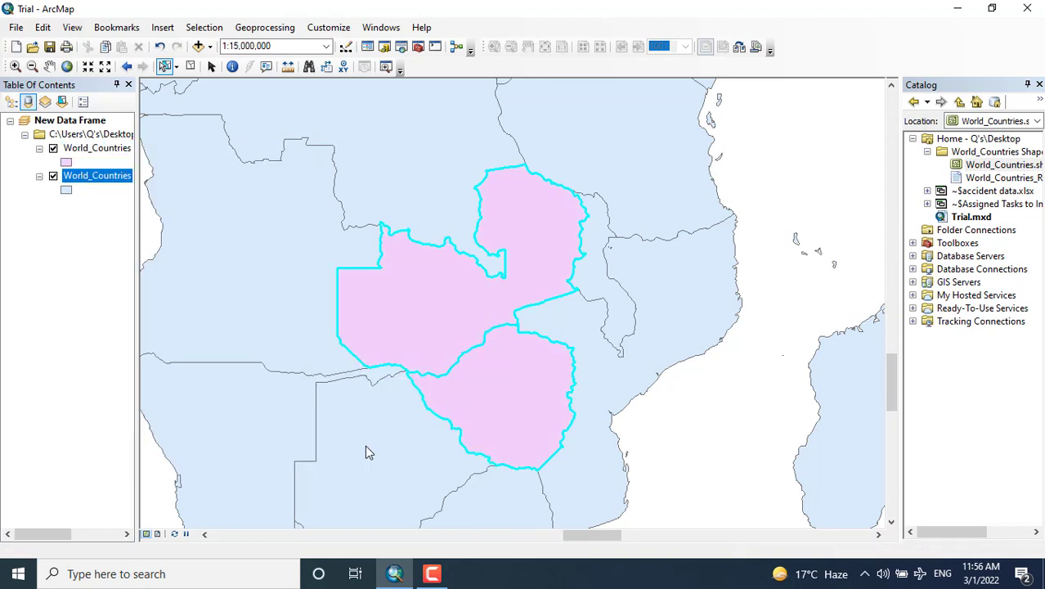
{"action": "left_click", "coordinate": [54, 177]}
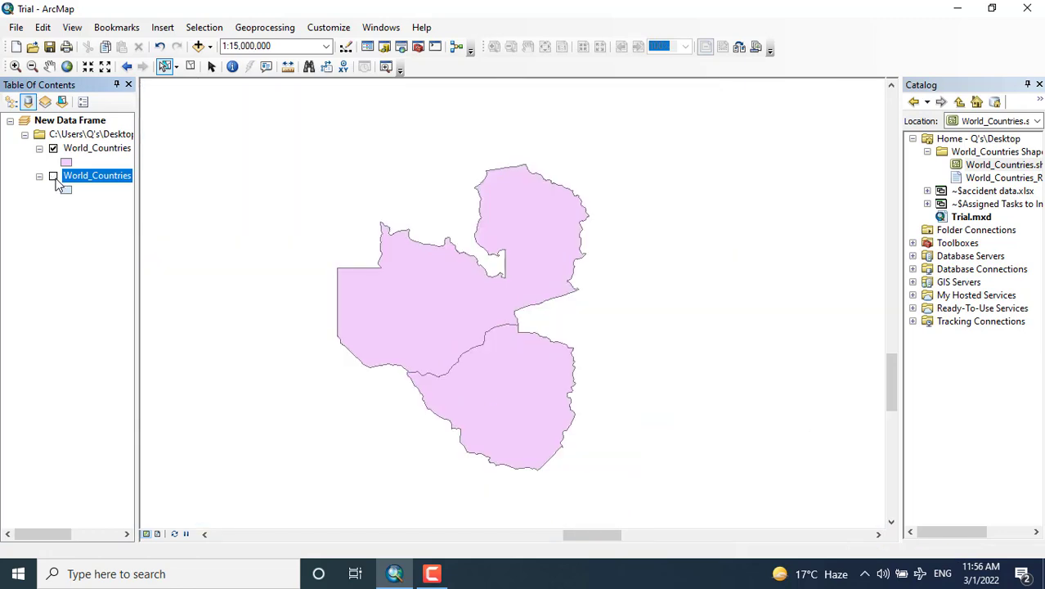
{"action": "right_click", "coordinate": [82, 151]}
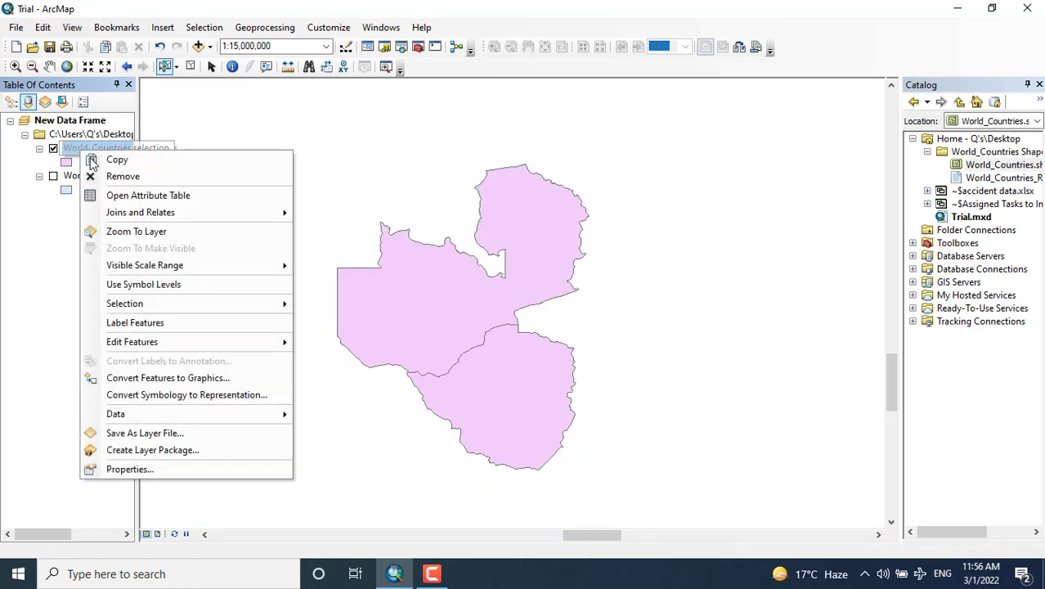
{"action": "left_click", "coordinate": [155, 232]}
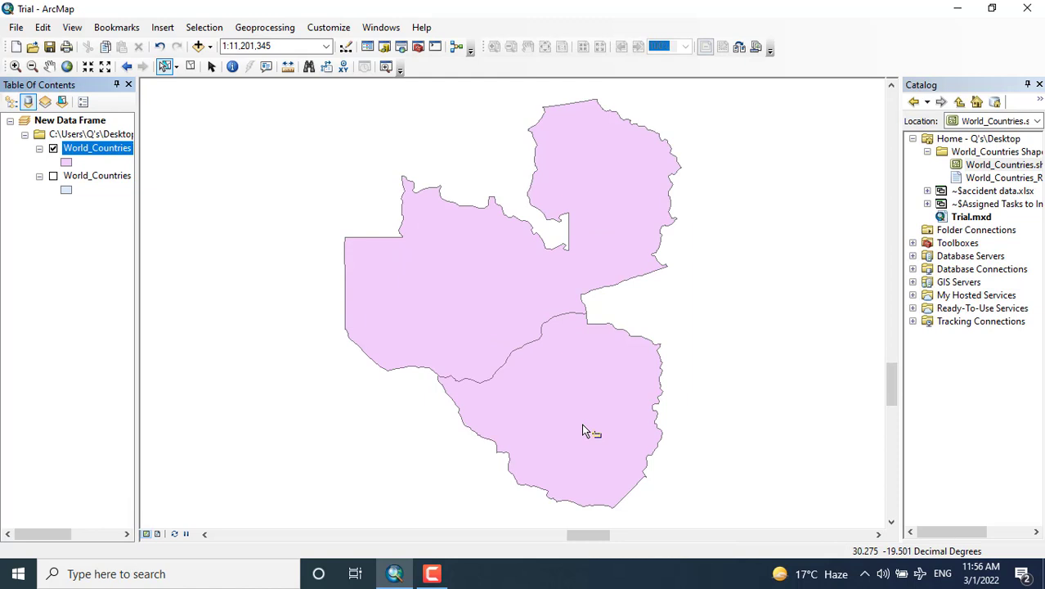
- Check the Zambia and Zimbabwe rows in the layer's attribute table, then box-select both countries
{"action": "right_click", "coordinate": [85, 150]}
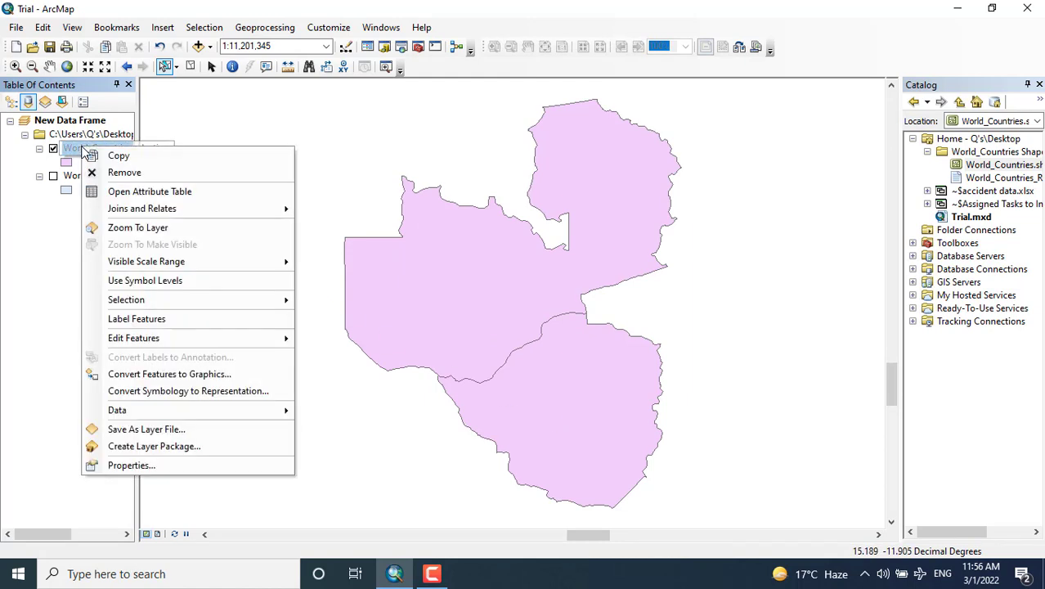
{"action": "left_click", "coordinate": [131, 191]}
{"action": "left_click_drag", "start_coordinate": [241, 175], "coordinate": [366, 165]}
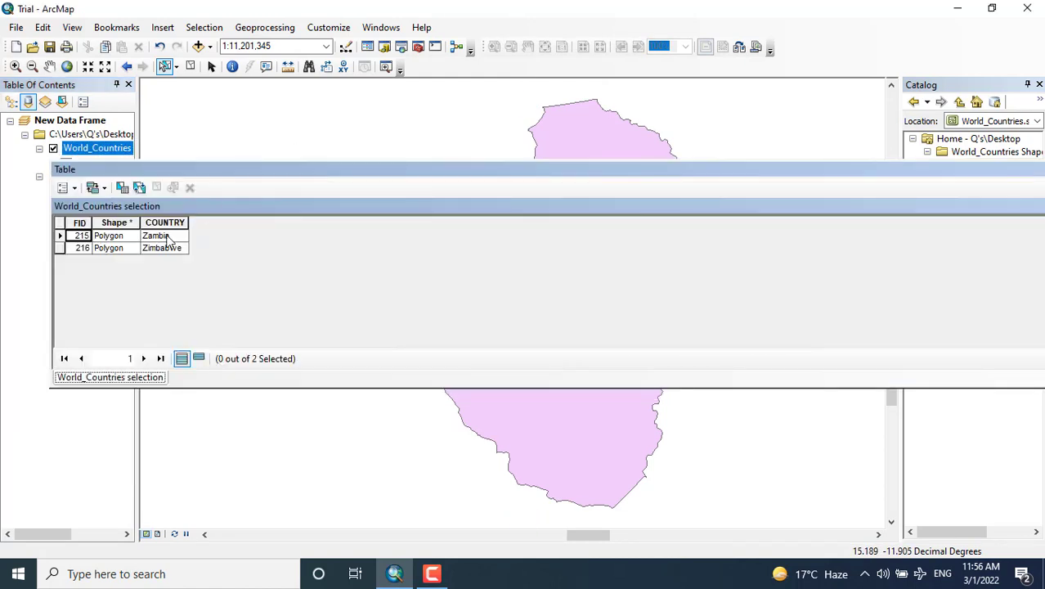
{"action": "left_click", "coordinate": [62, 247]}
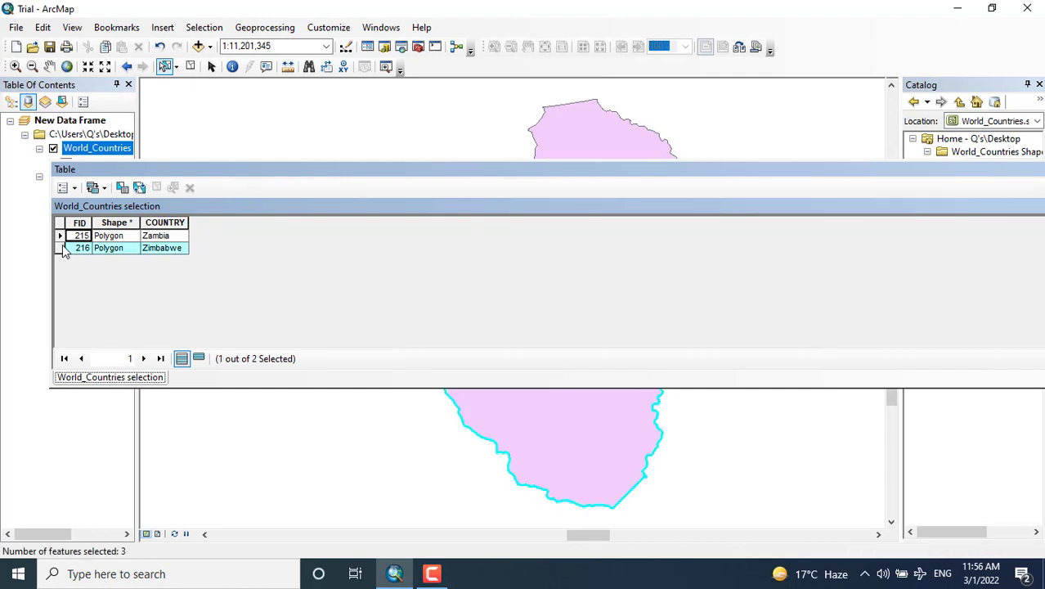
{"action": "left_click", "coordinate": [61, 236]}
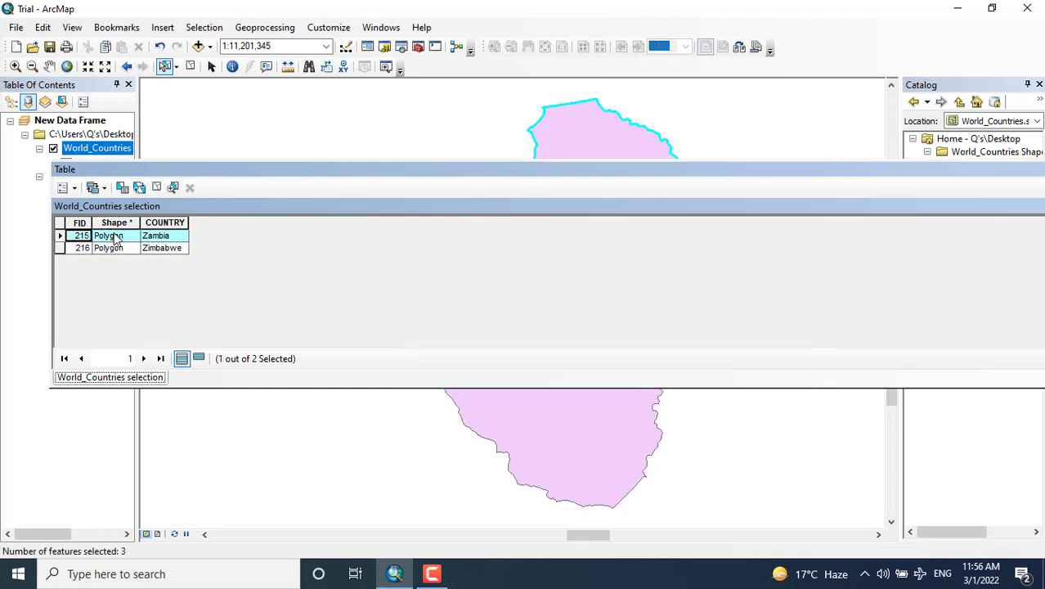
{"action": "left_click_drag", "start_coordinate": [404, 170], "coordinate": [268, 189]}
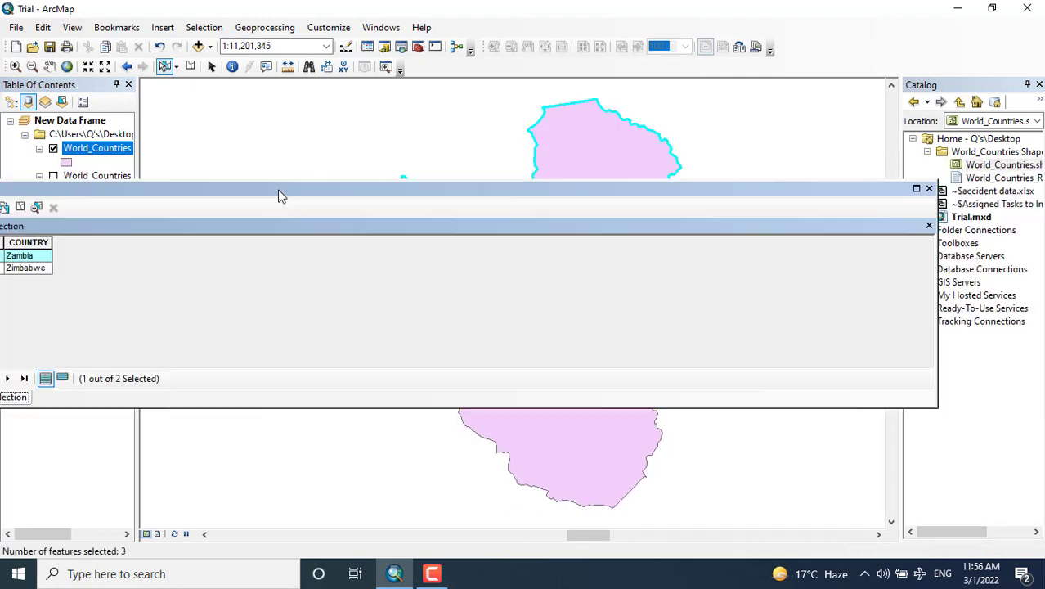
{"action": "left_click", "coordinate": [928, 189]}
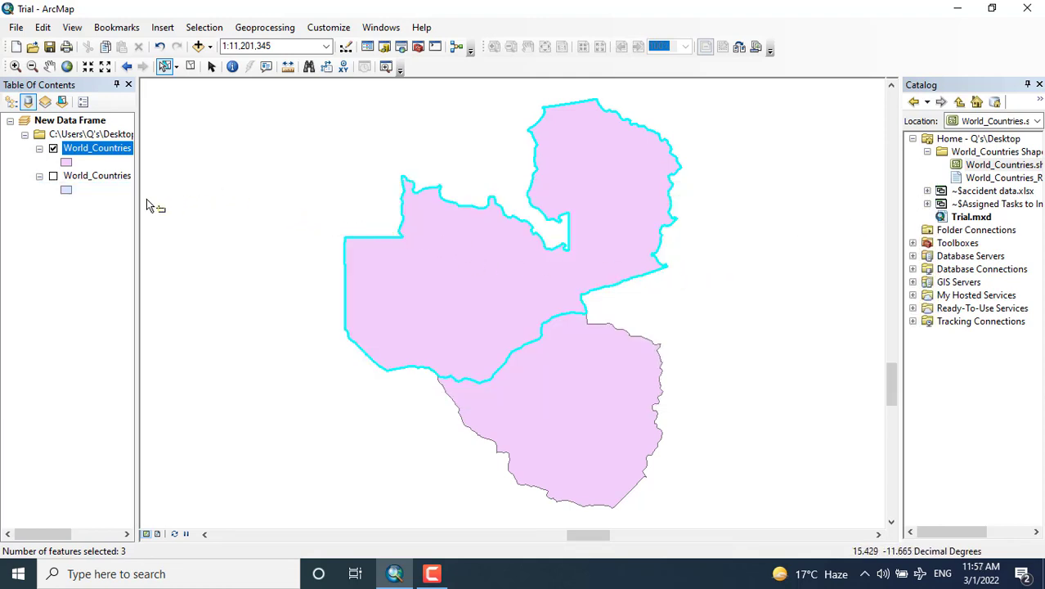
{"action": "left_click", "coordinate": [107, 151]}
{"action": "left_click_drag", "start_coordinate": [477, 338], "coordinate": [526, 379]}
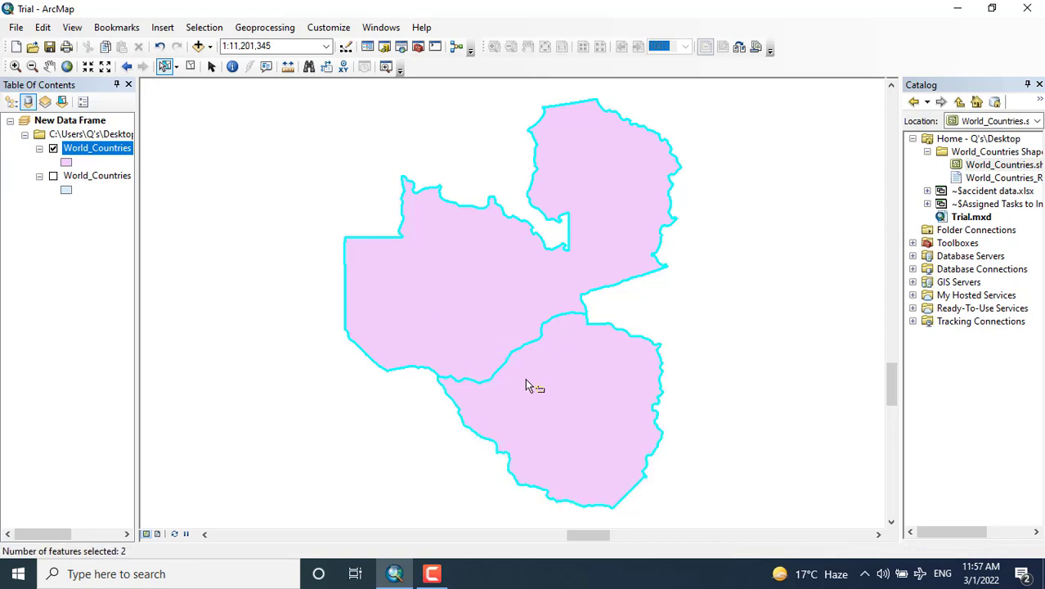
- Set up Dissolve with the World_Countries selection as input, output World_Countries_Dissolve, and no dissolve fields
{"action": "left_click", "coordinate": [259, 29]}
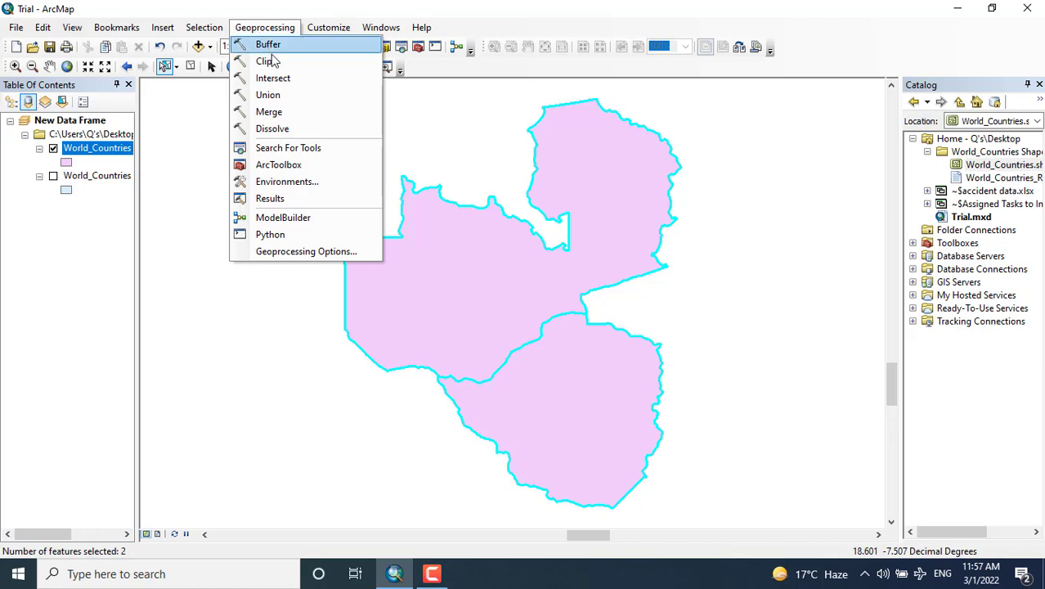
{"action": "left_click", "coordinate": [287, 135]}
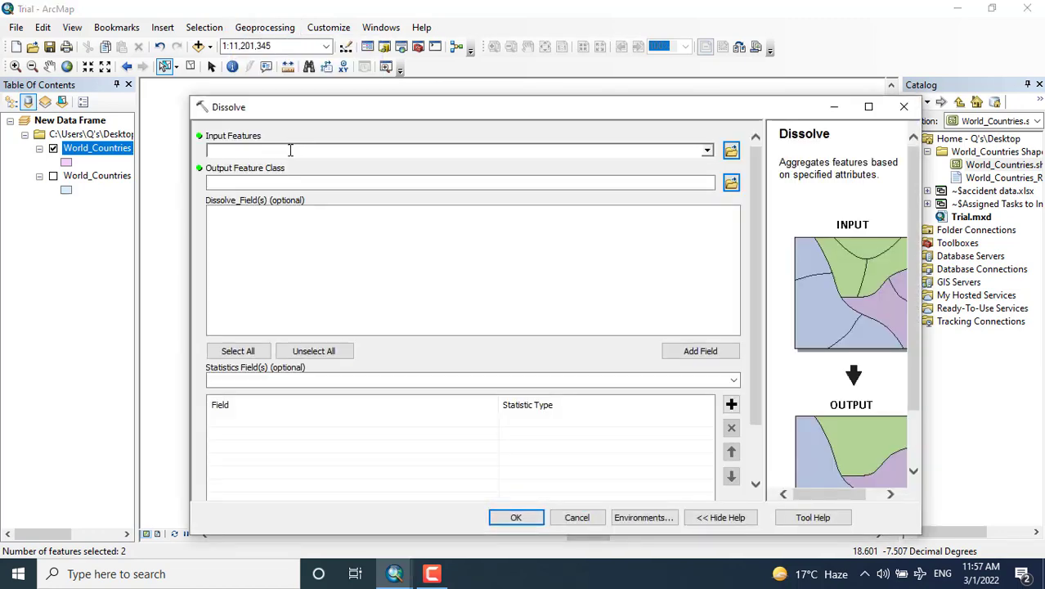
{"action": "left_click", "coordinate": [290, 150]}
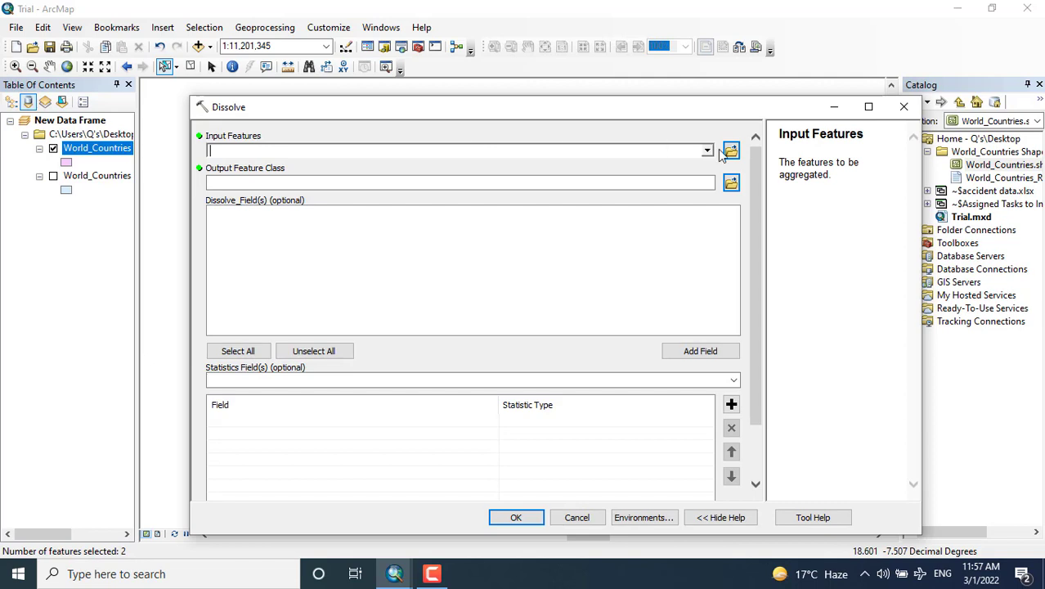
{"action": "left_click", "coordinate": [707, 151]}
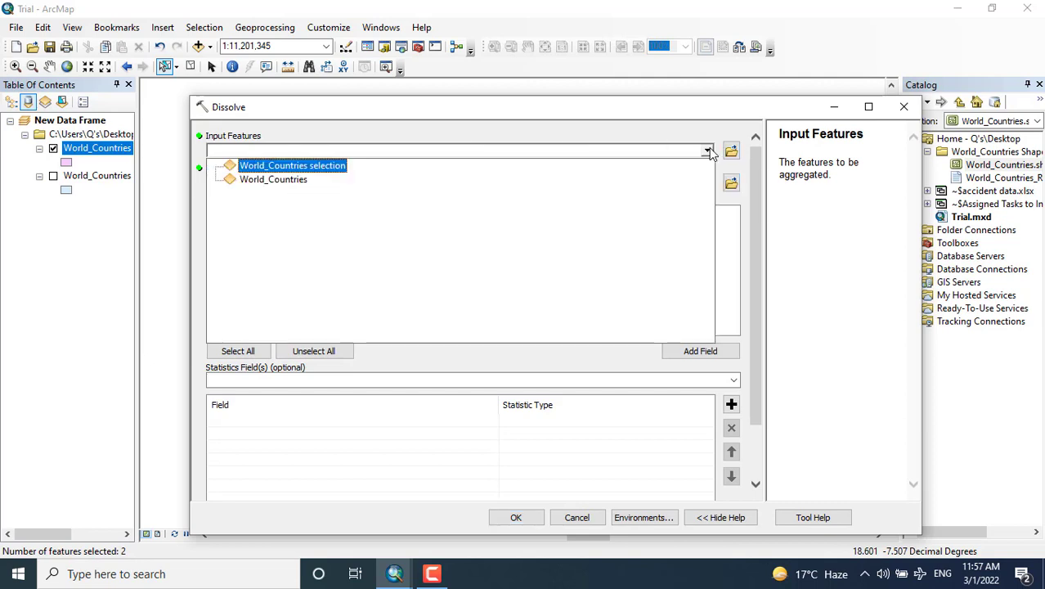
{"action": "left_click", "coordinate": [311, 170]}
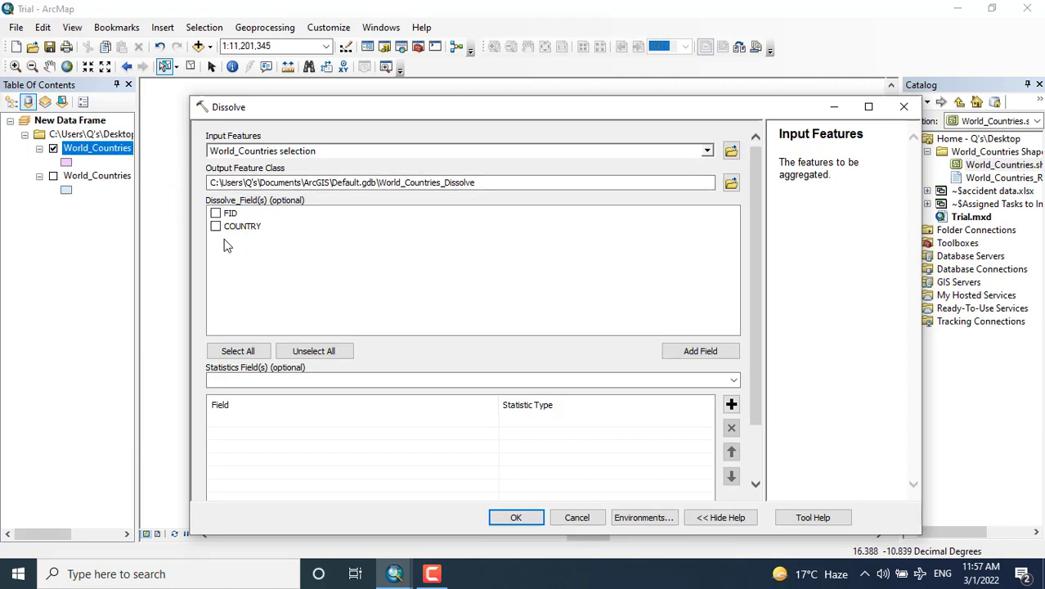
{"action": "left_click", "coordinate": [216, 227]}
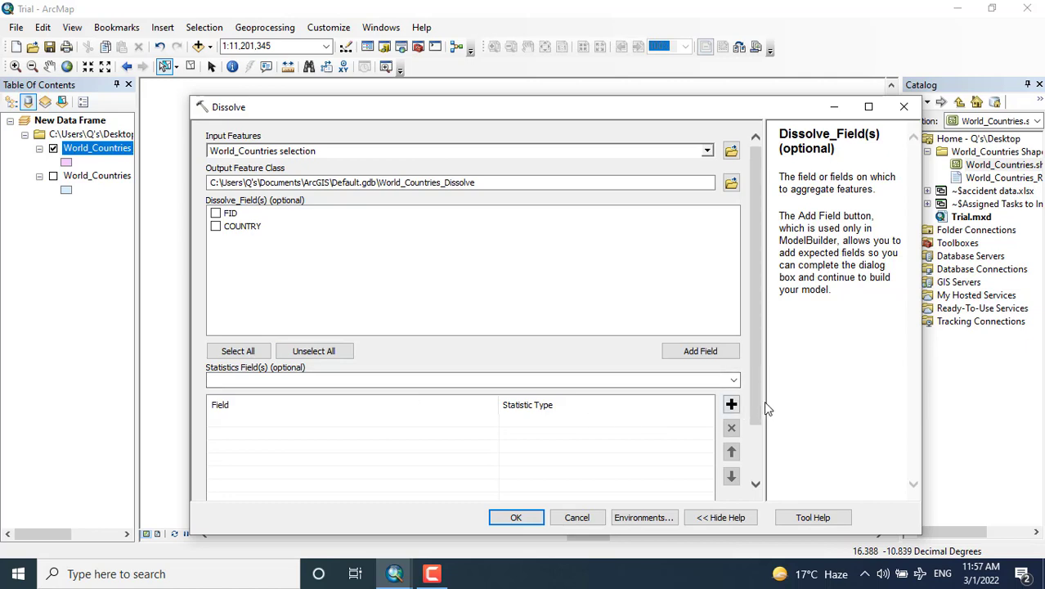
{"action": "left_click_drag", "start_coordinate": [754, 389], "coordinate": [756, 413]}
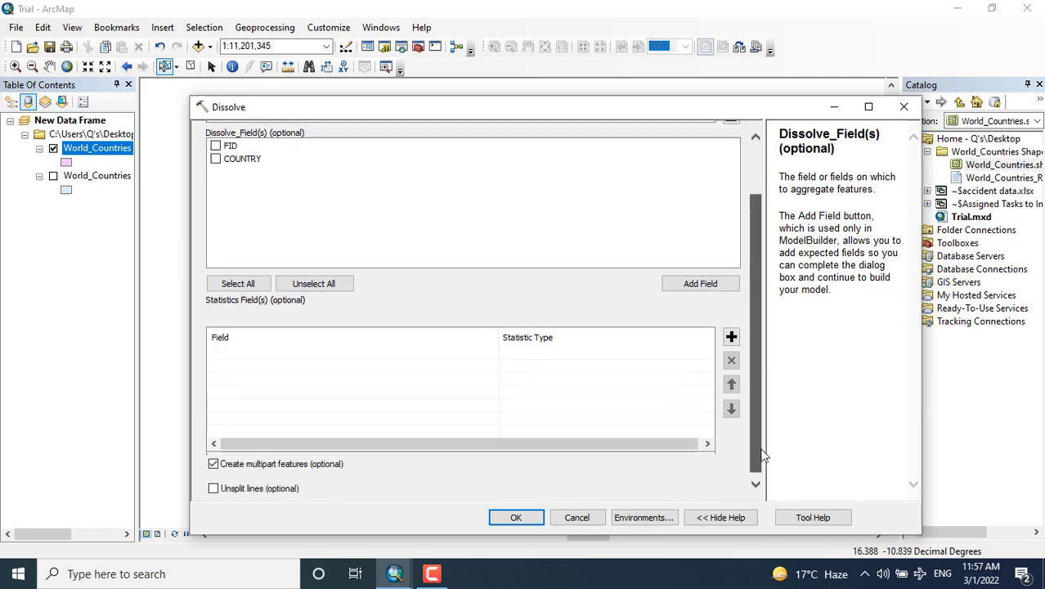
{"action": "left_click_drag", "start_coordinate": [762, 455], "coordinate": [757, 457]}
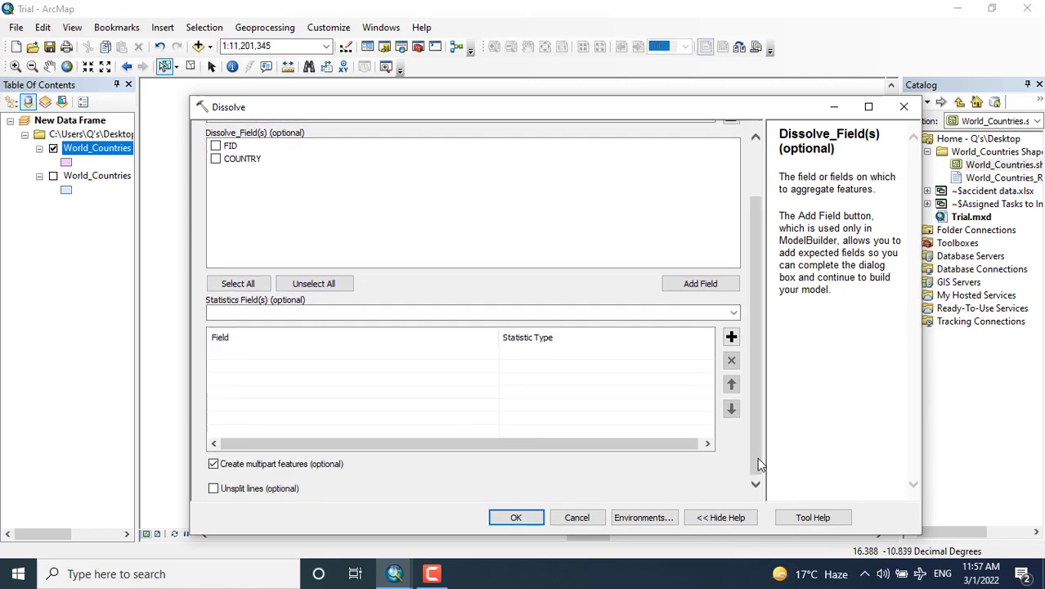
- Run the Dissolve and hide the pink two-country layer to compare outlines
{"action": "left_click", "coordinate": [514, 520]}
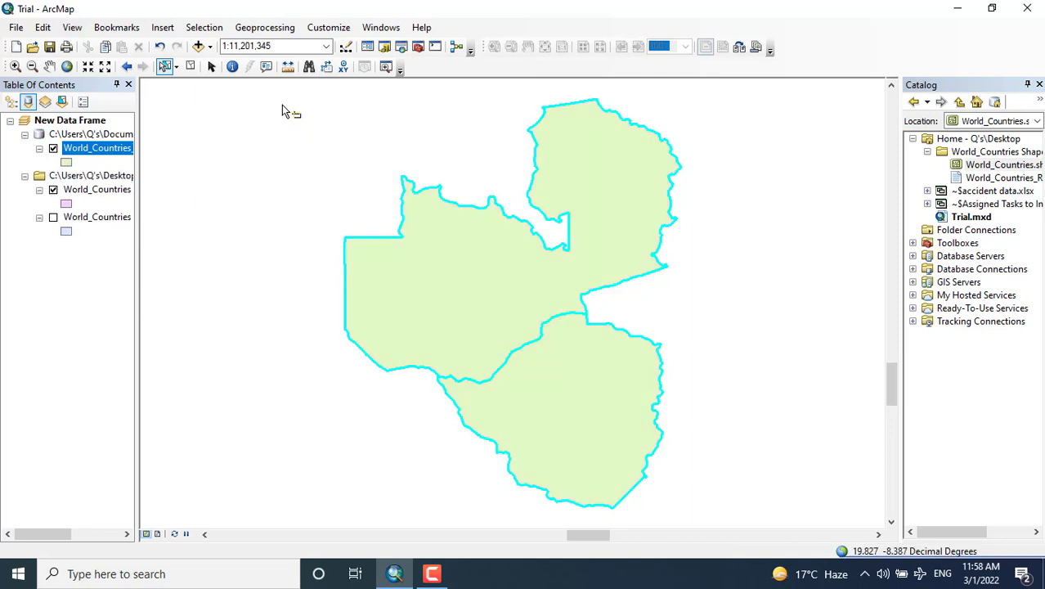
{"action": "left_click", "coordinate": [53, 190]}
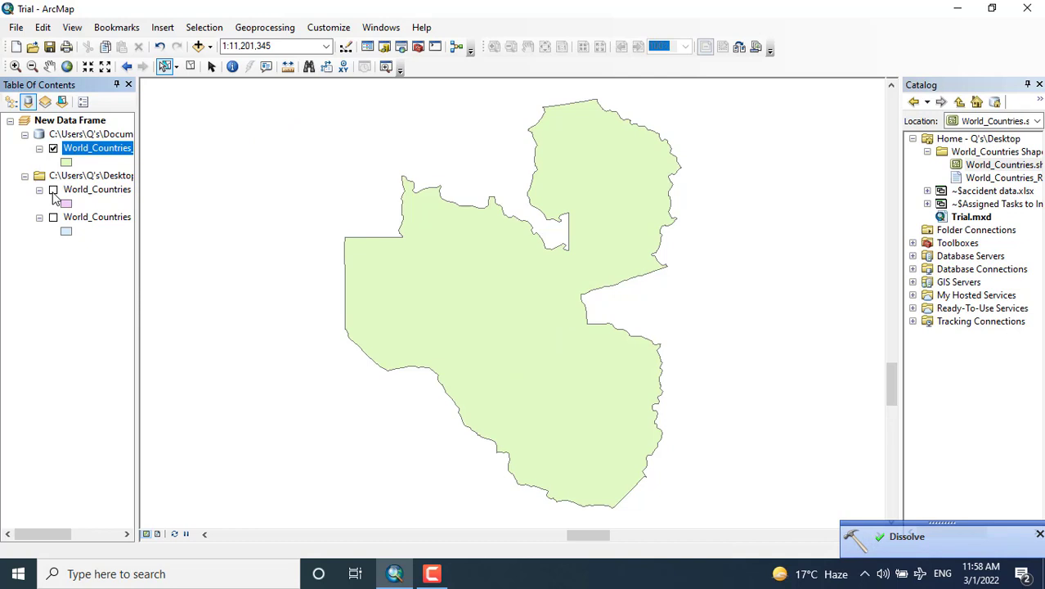
{"action": "left_click", "coordinate": [53, 190]}
{"action": "left_click", "coordinate": [53, 190]}
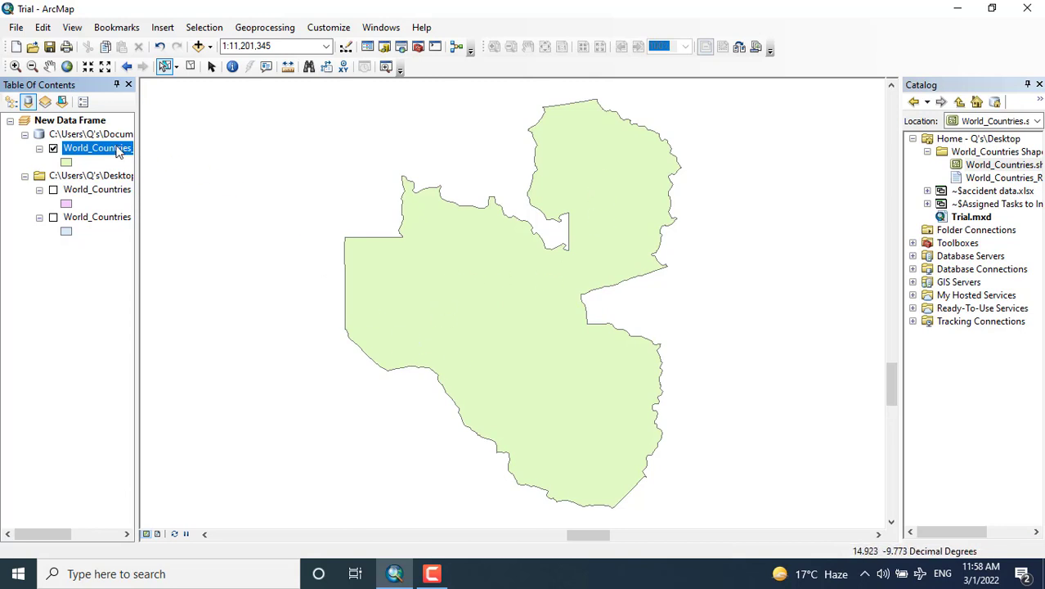
{"action": "right_click", "coordinate": [115, 150]}
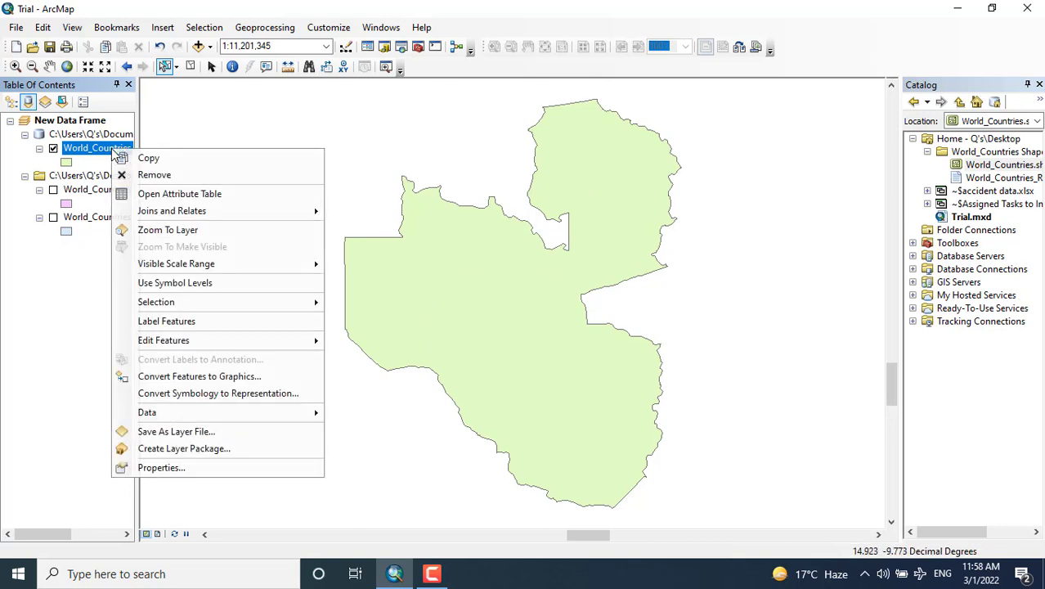
{"action": "left_click", "coordinate": [161, 194]}
{"action": "left_click_drag", "start_coordinate": [172, 189], "coordinate": [341, 179]}
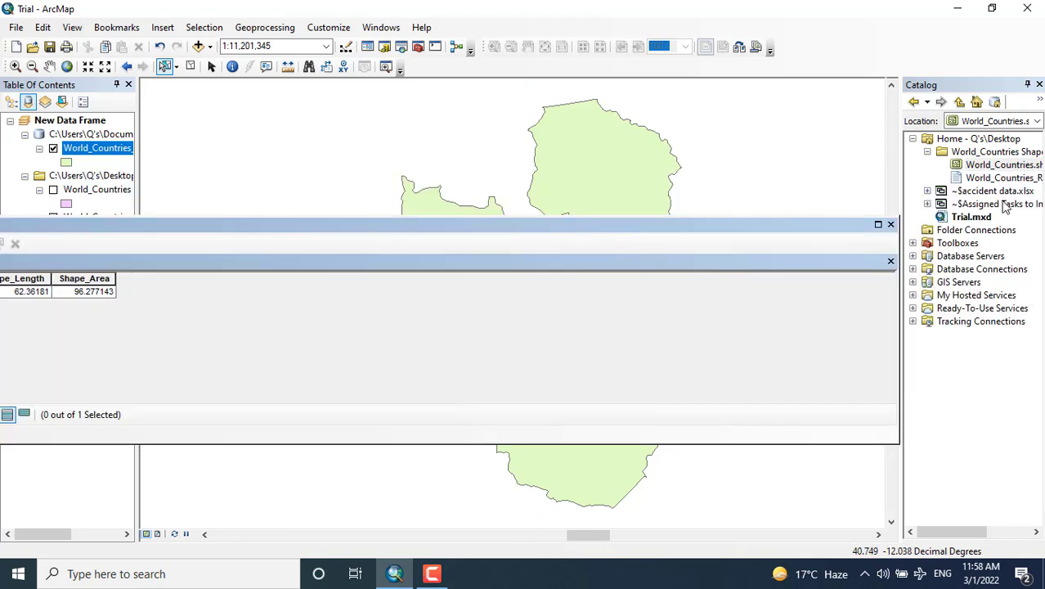
{"action": "left_click", "coordinate": [887, 223]}
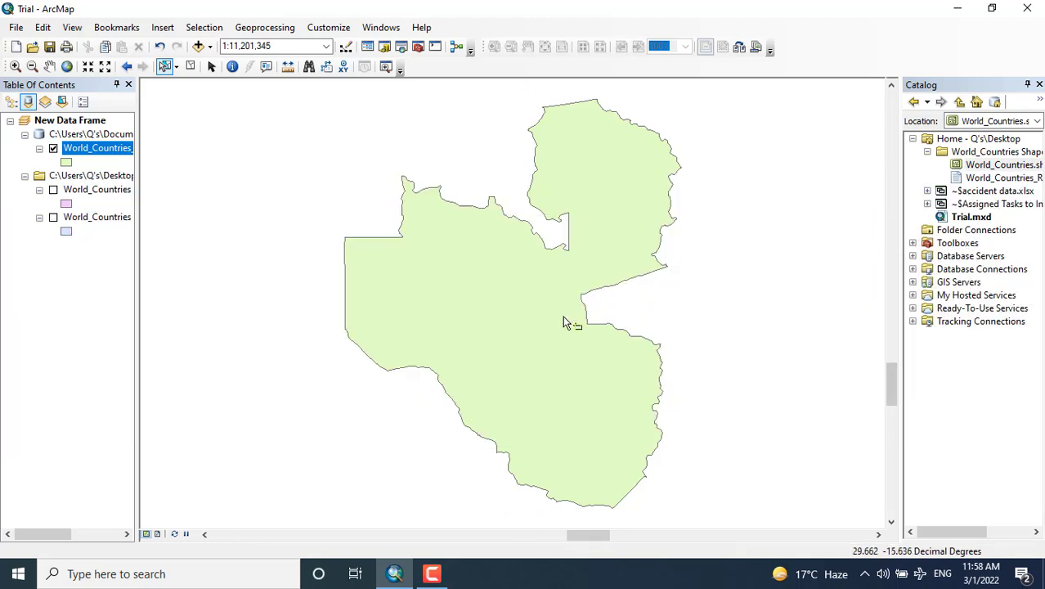